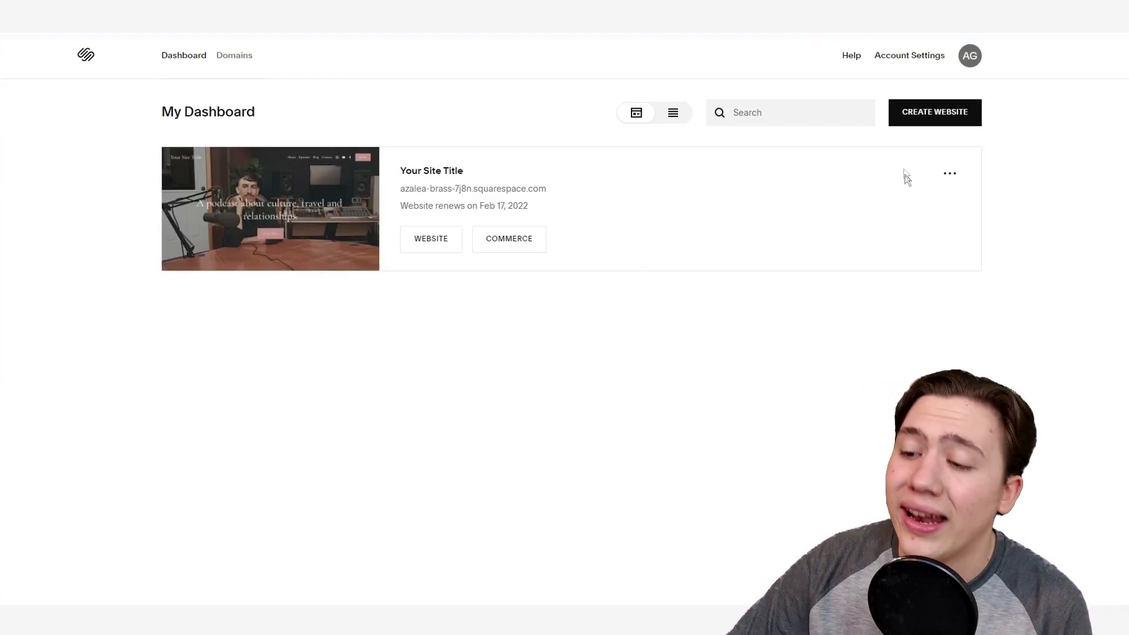
- Start a new website, filter templates to Local Business, and scroll down to the Atlantic design
click(932, 113)
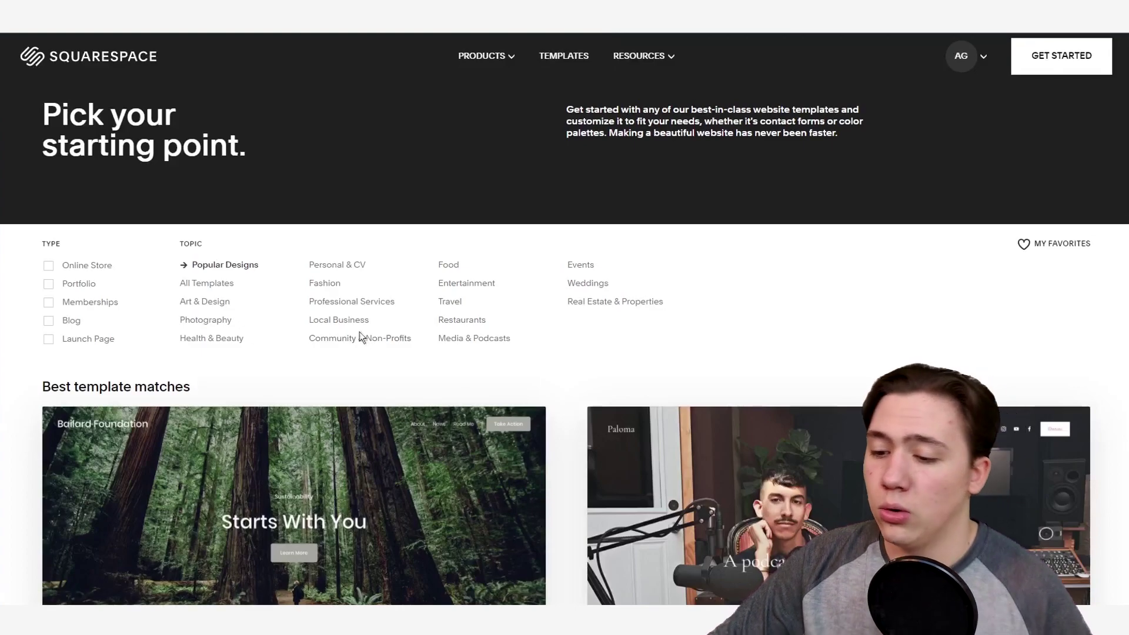
click(344, 322)
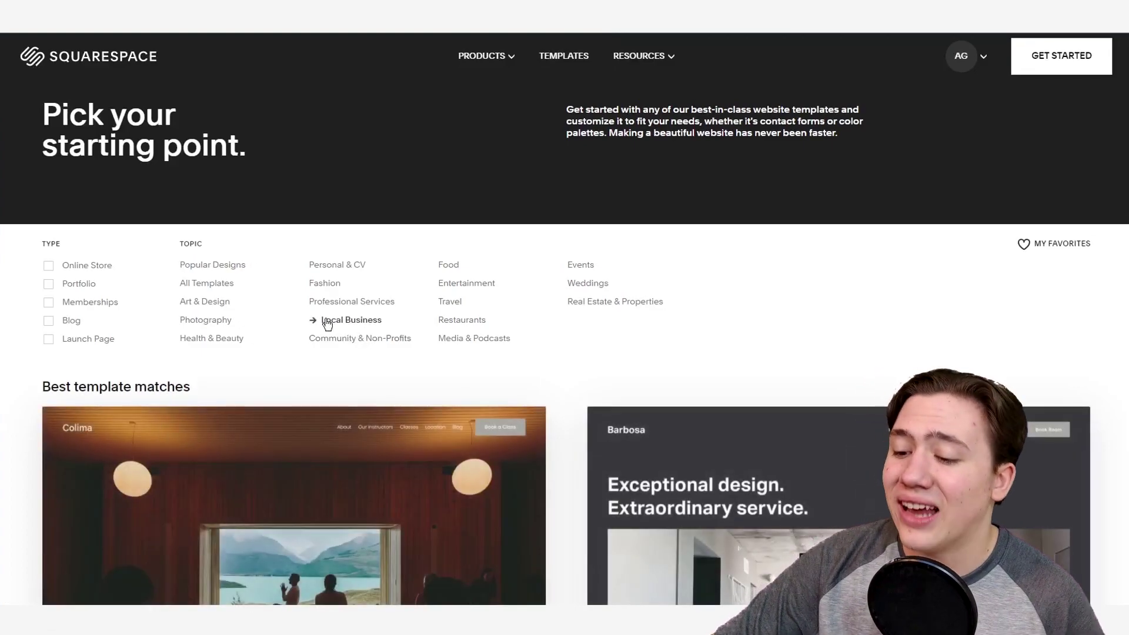
scroll(323, 325, down, 5)
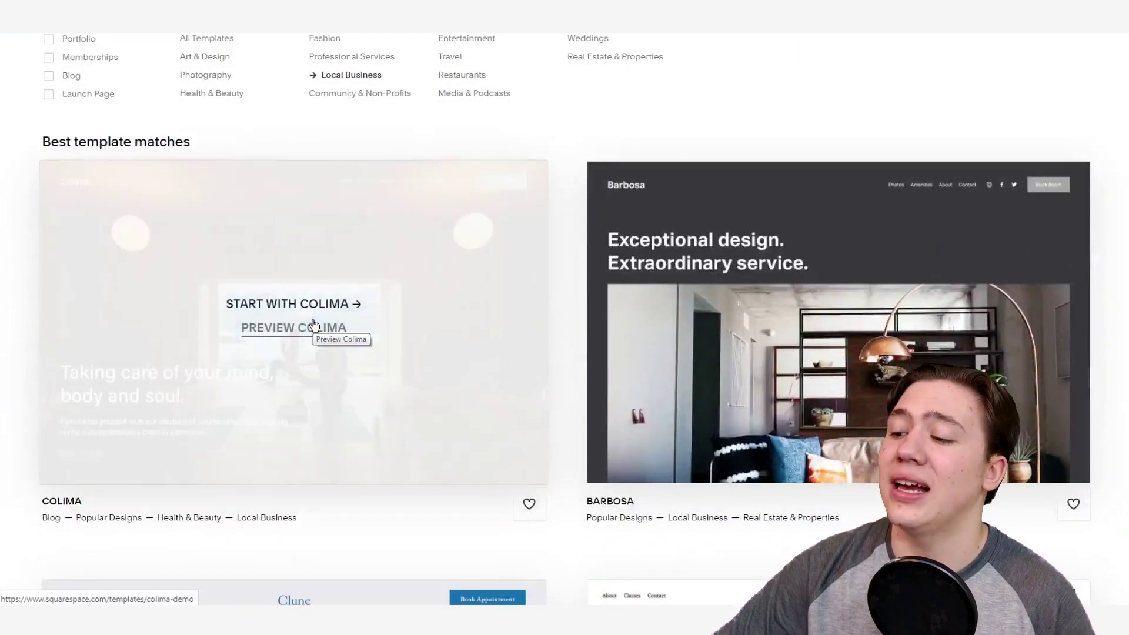
scroll(632, 215, down, 7)
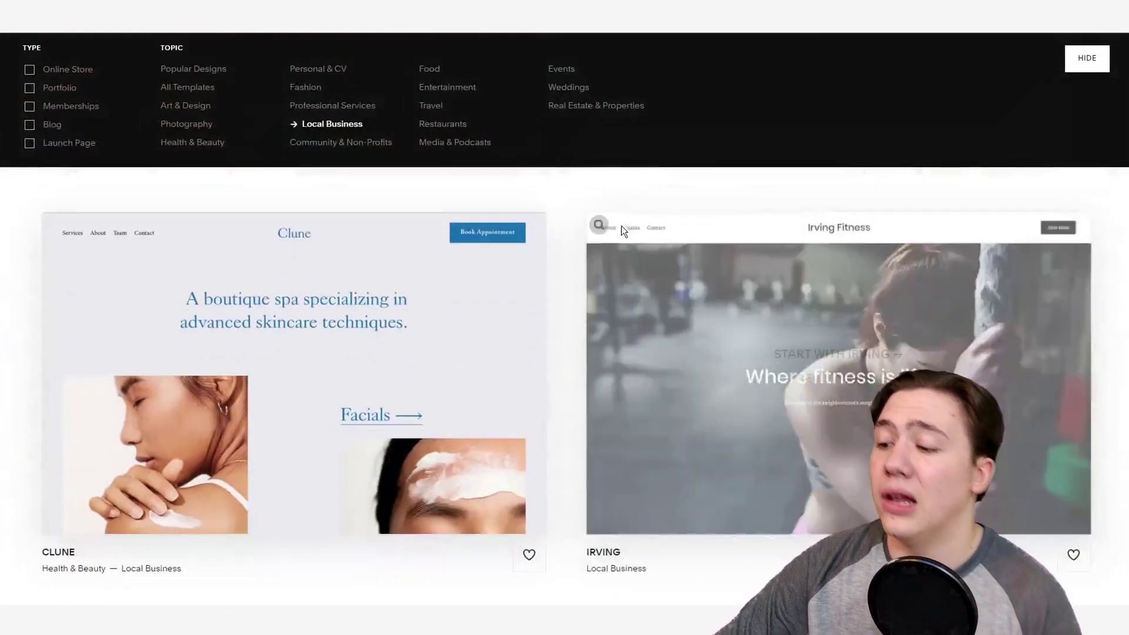
scroll(488, 450, down, 7)
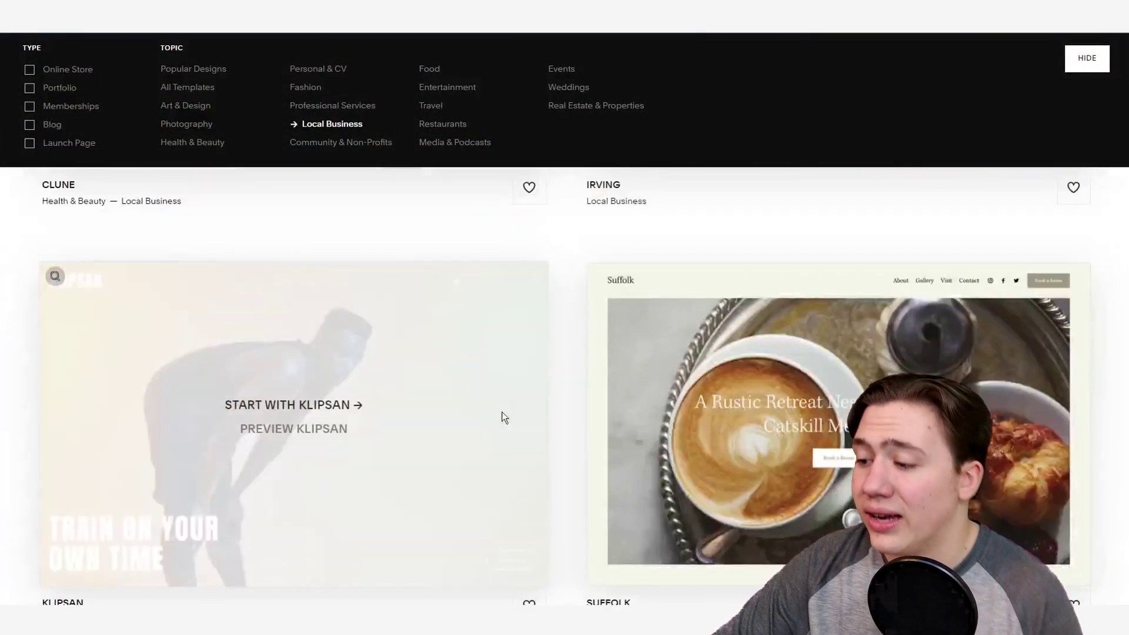
scroll(537, 377, down, 9)
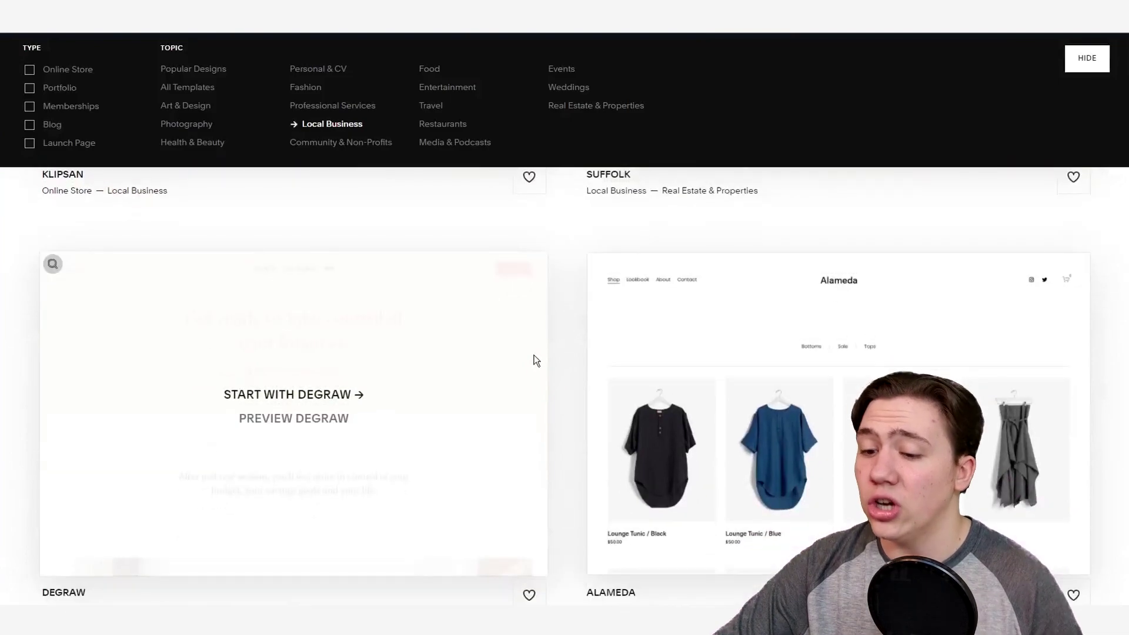
scroll(581, 352, down, 7)
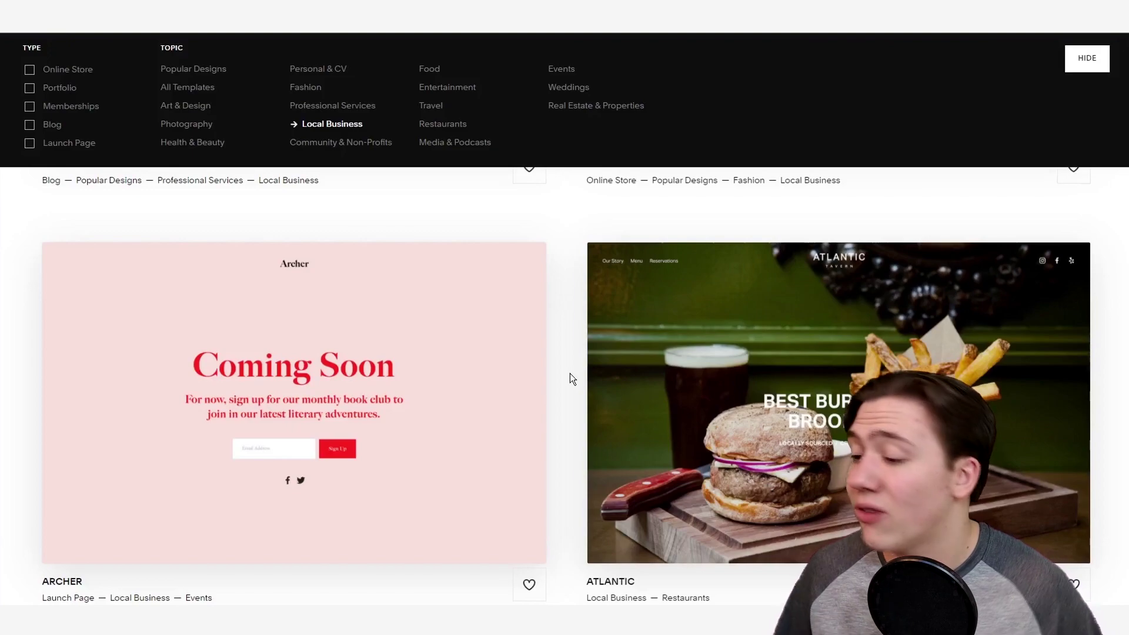
mouse_move(756, 370)
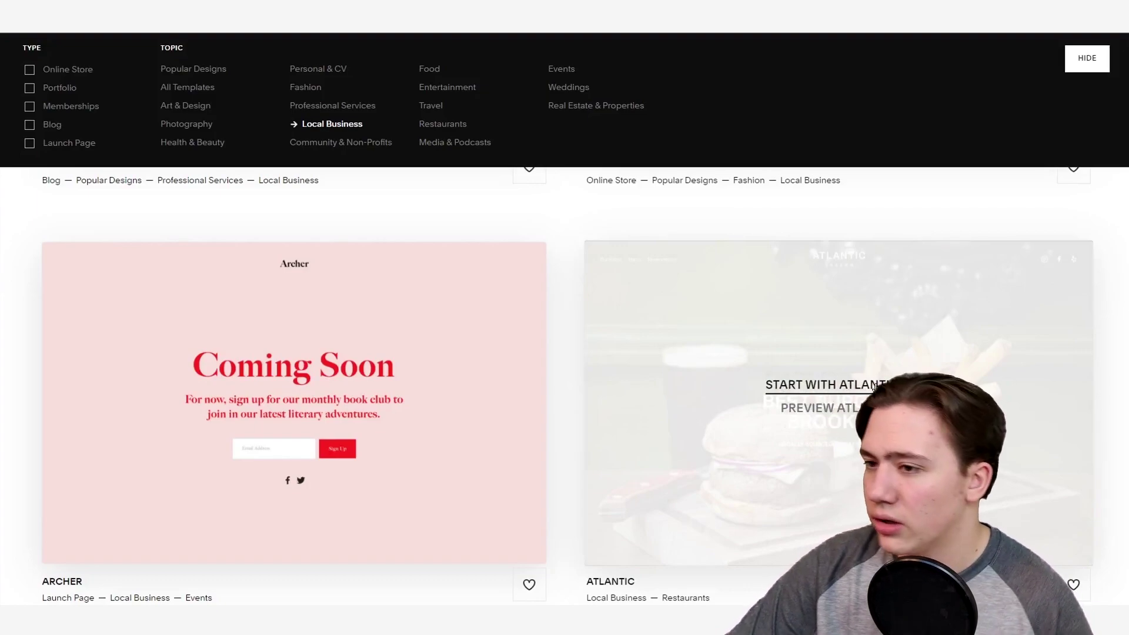
- Start from Atlantic, title the site Carson's Sample Burgers, and finish the welcome steps
click(789, 385)
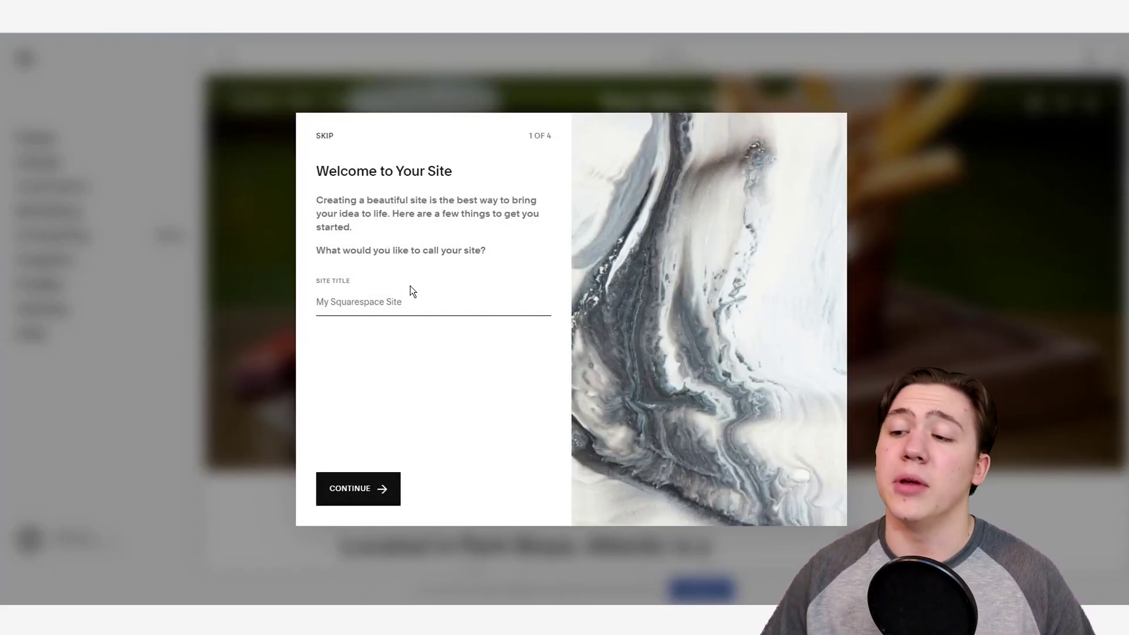
text(Carson's Sample Burgers)
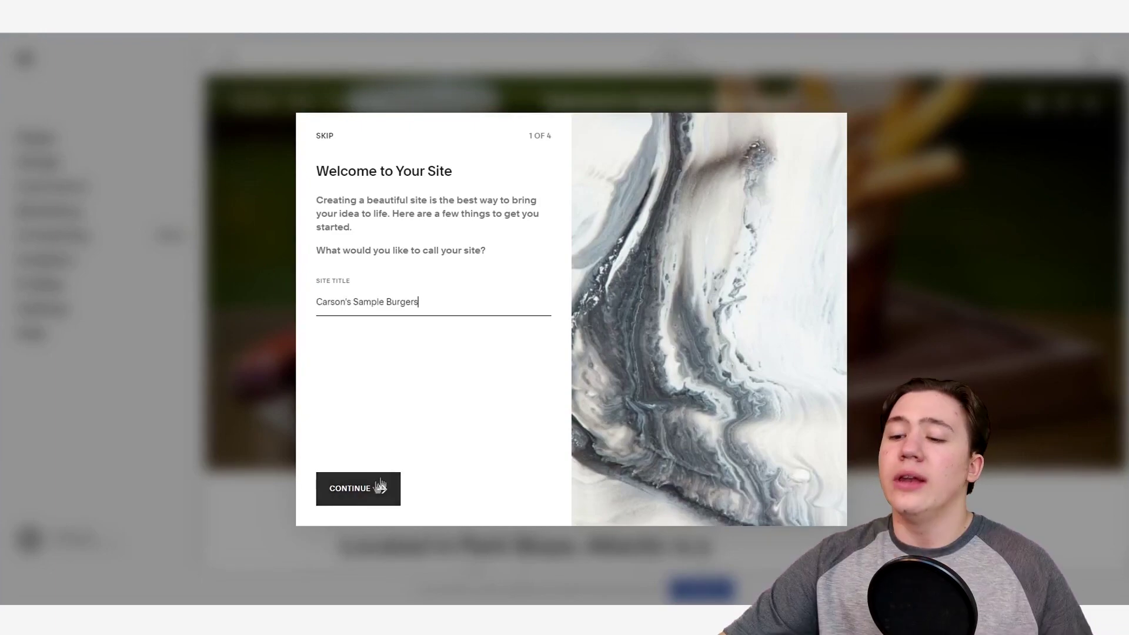
click(369, 490)
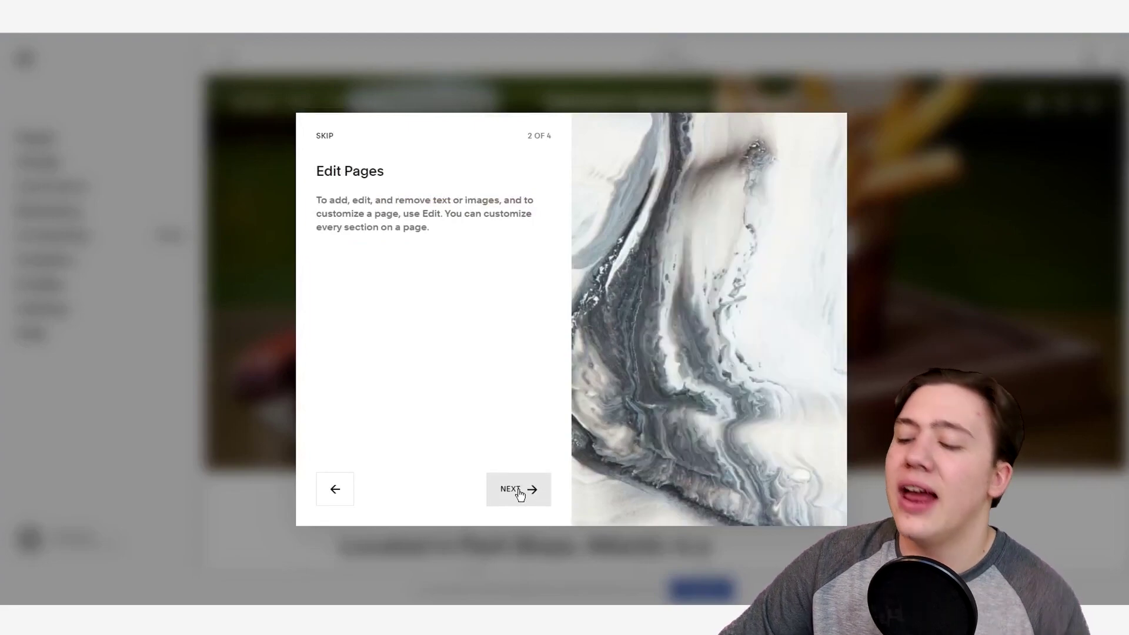
click(518, 493)
click(520, 494)
click(519, 495)
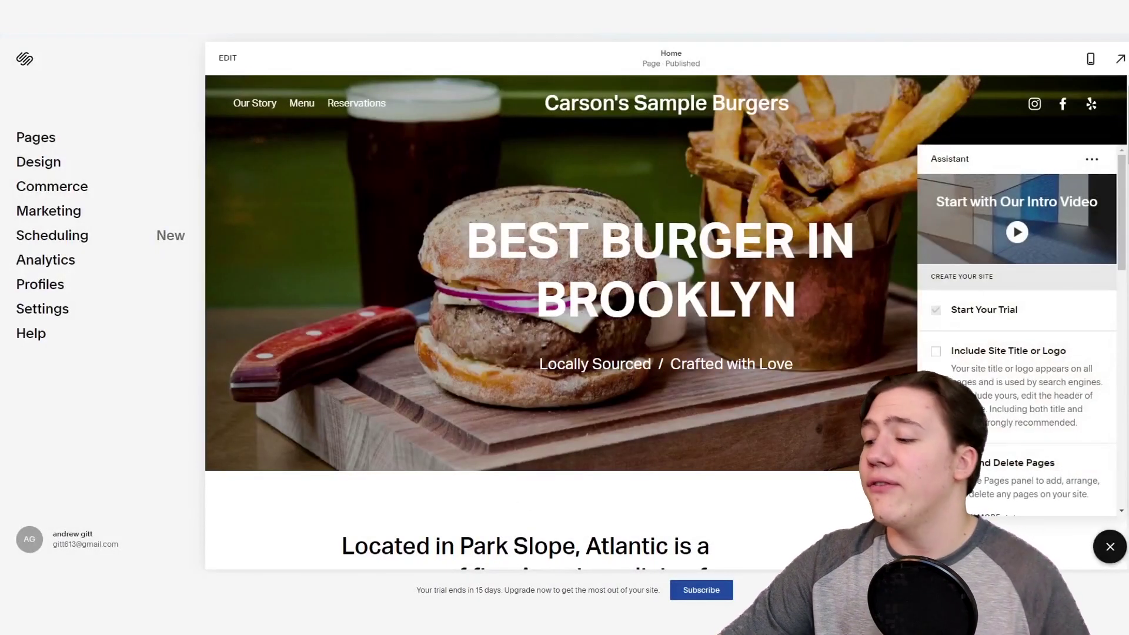
- Close the Assistant panel and scroll the home page down to the footer and back up
click(1109, 548)
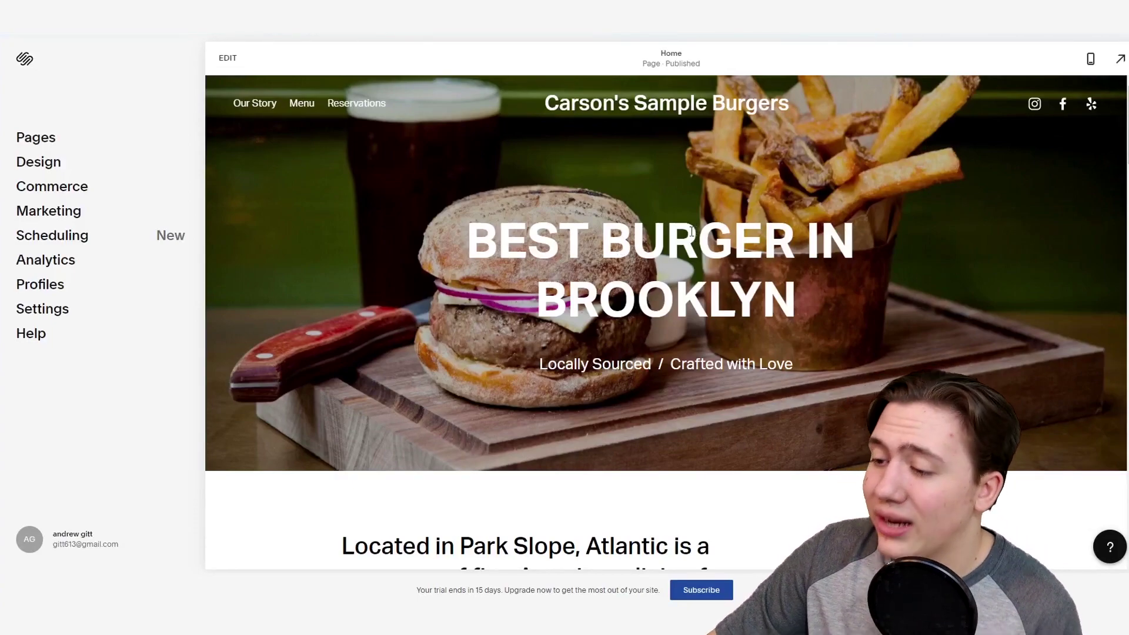
scroll(684, 232, down, 8)
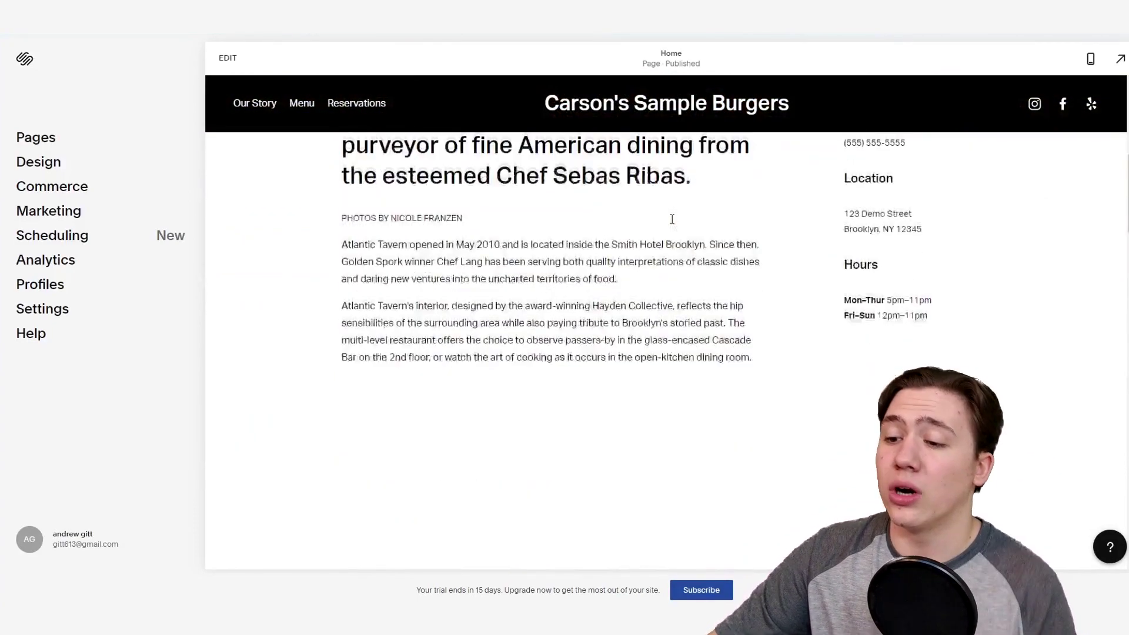
scroll(671, 219, down, 8)
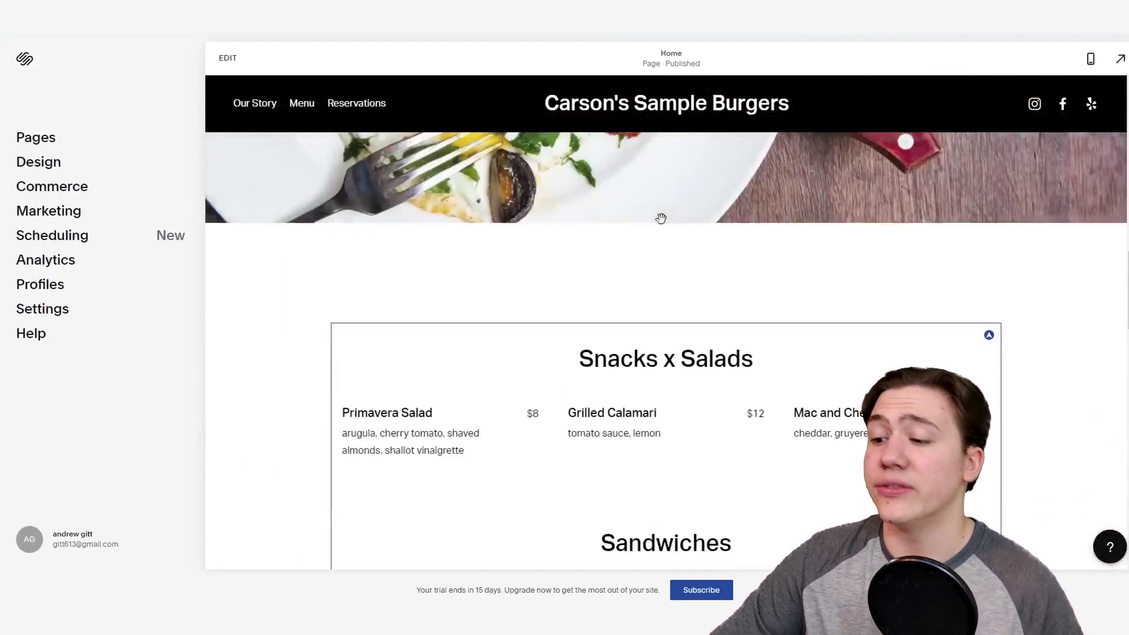
scroll(660, 215, down, 10)
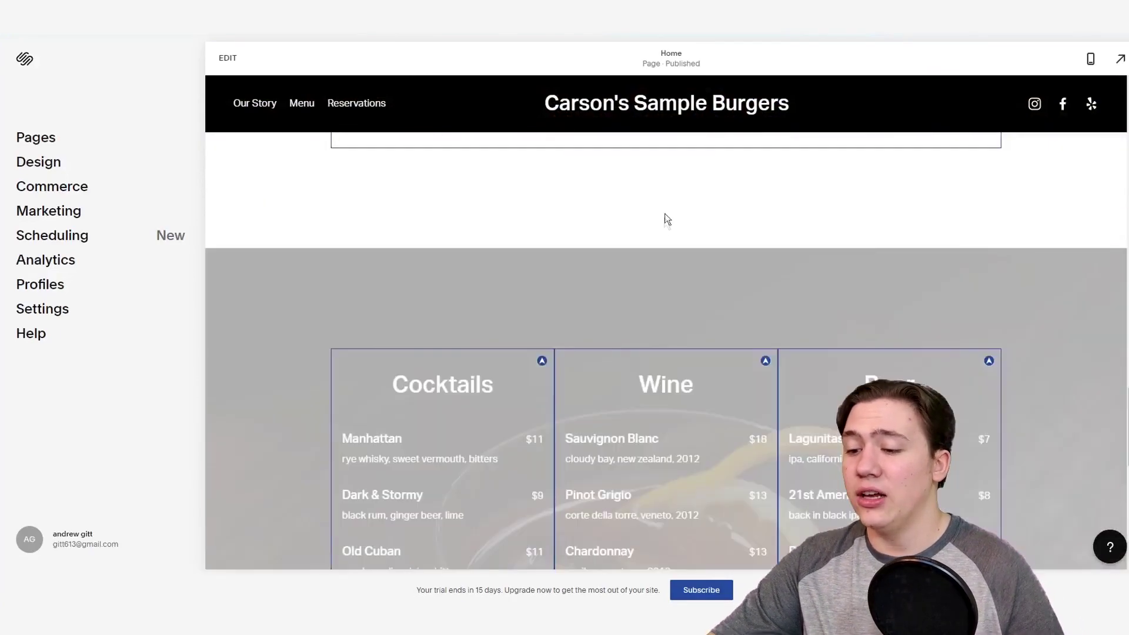
scroll(662, 221, down, 10)
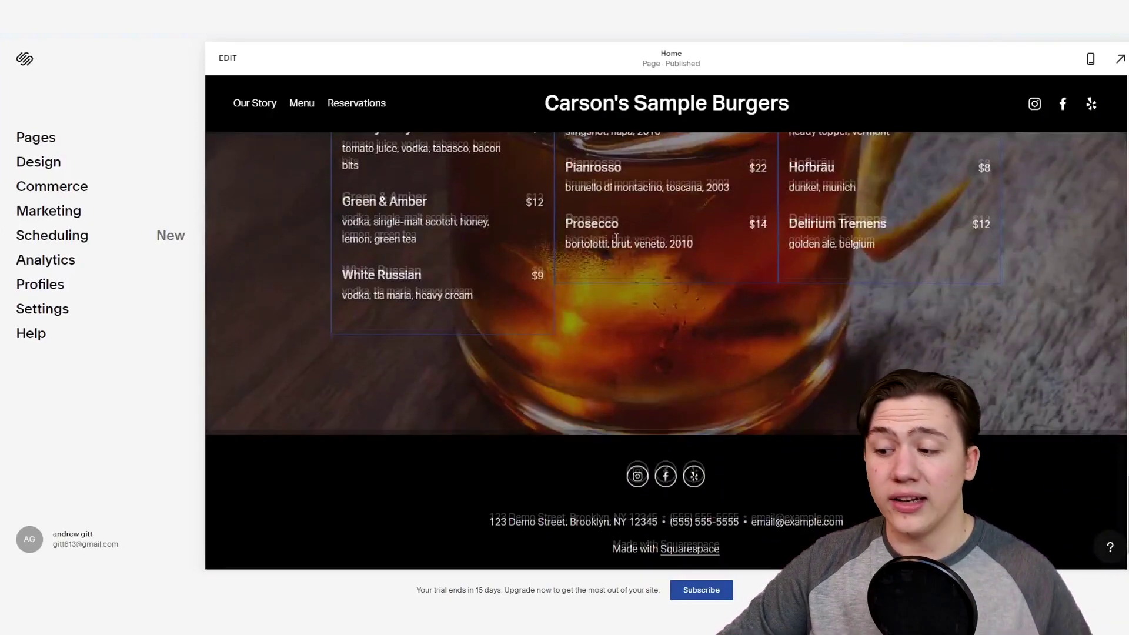
scroll(616, 241, up, 20)
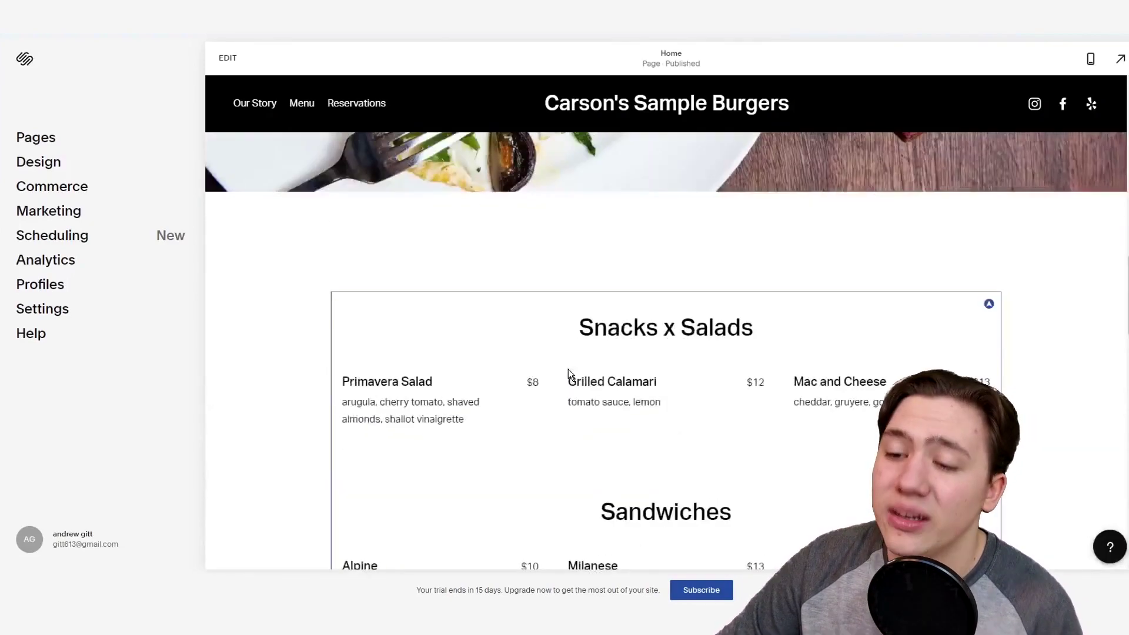
scroll(572, 368, up, 5)
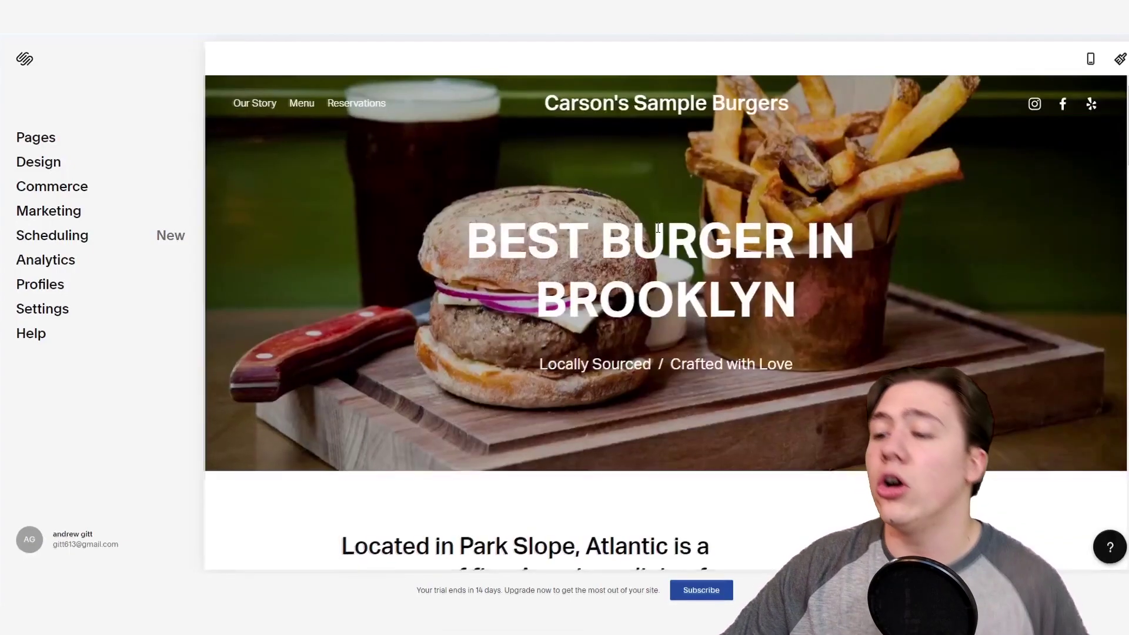
- Rewrite the hero text to 'BEST BURGER IN DENVER' and 'All Organic / Handmade / Healthy / Delicious'
click(661, 225)
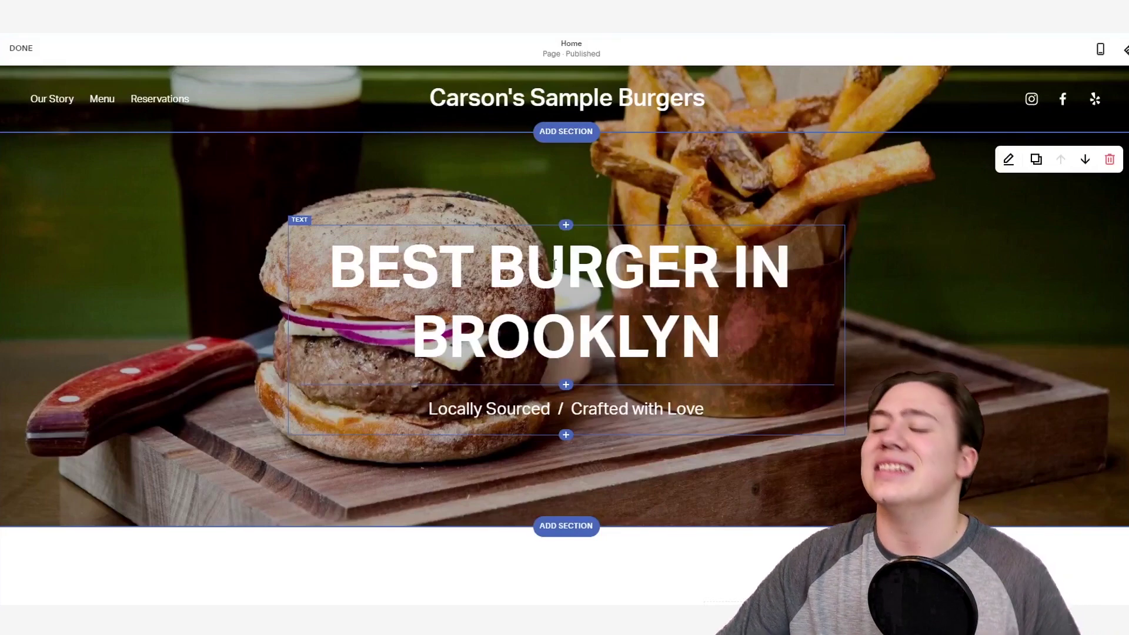
click(540, 266)
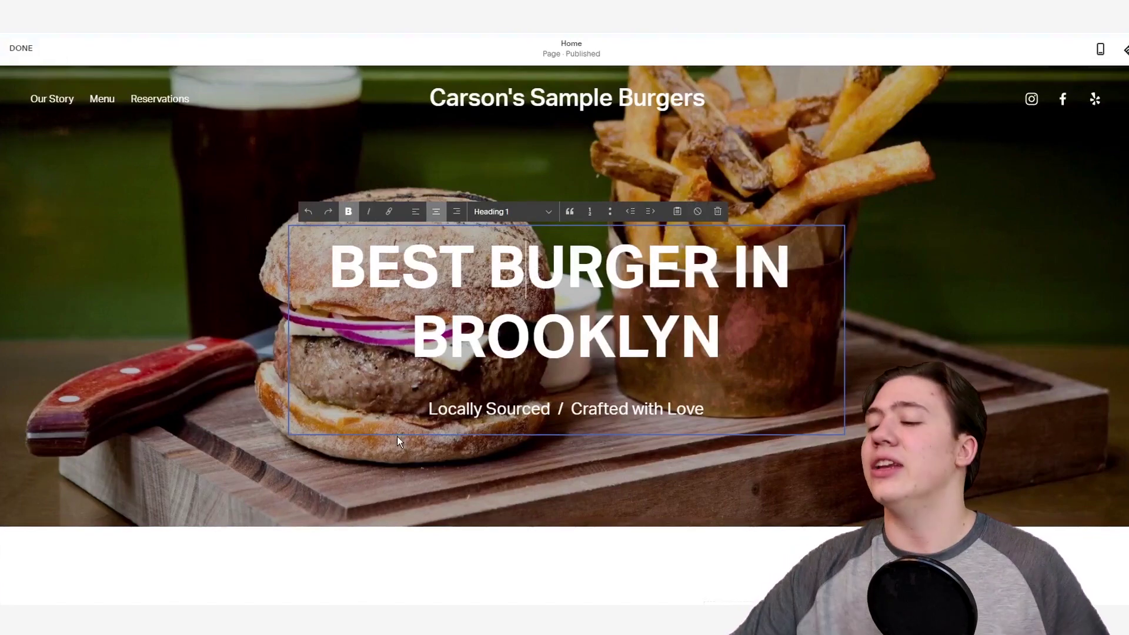
scroll(396, 436, down, 6)
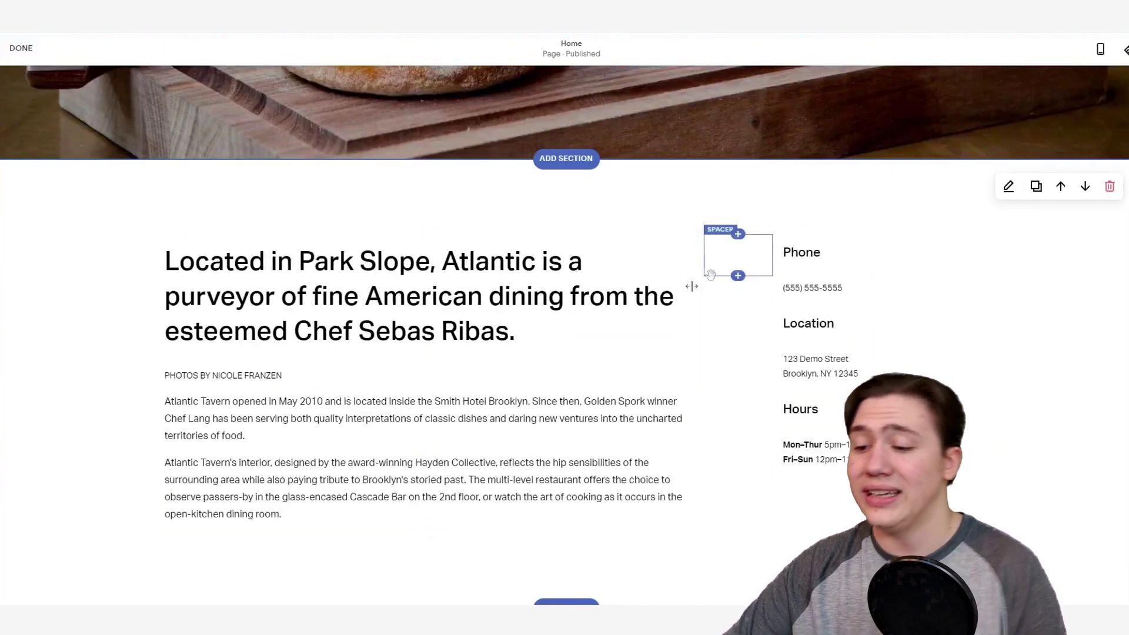
scroll(677, 282, down, 2)
scroll(634, 286, up, 8)
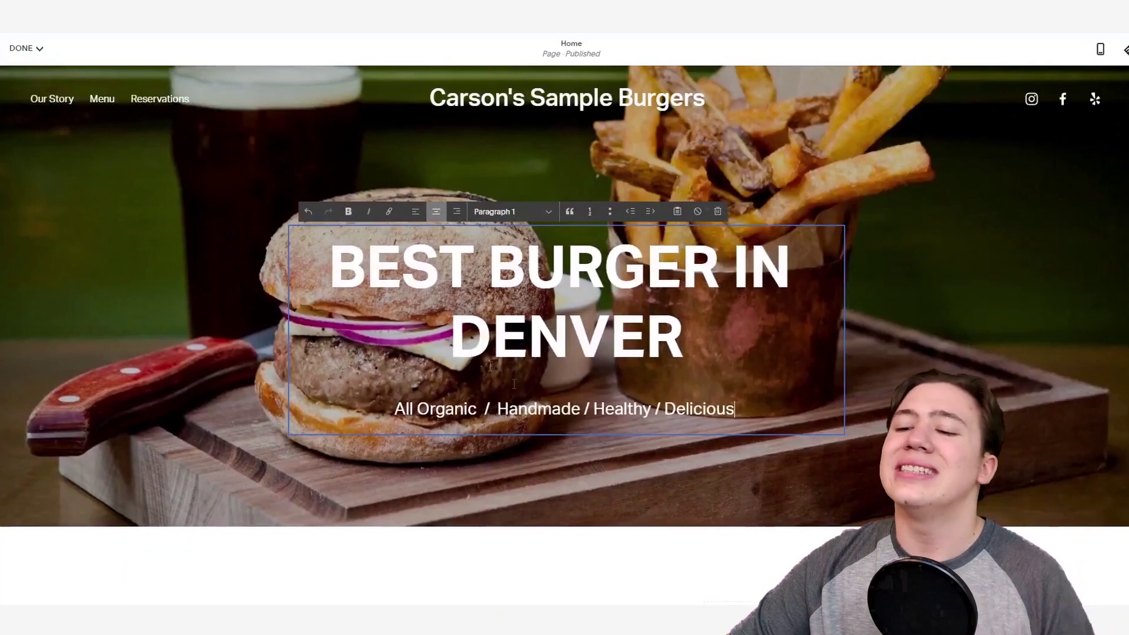
click(234, 322)
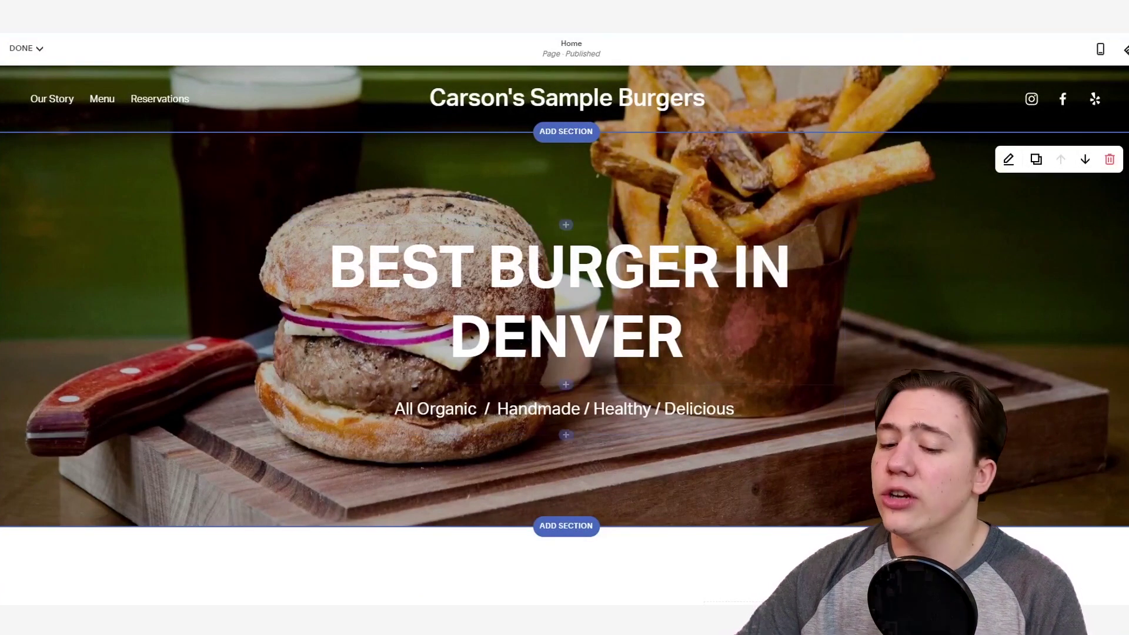
scroll(149, 267, down, 3)
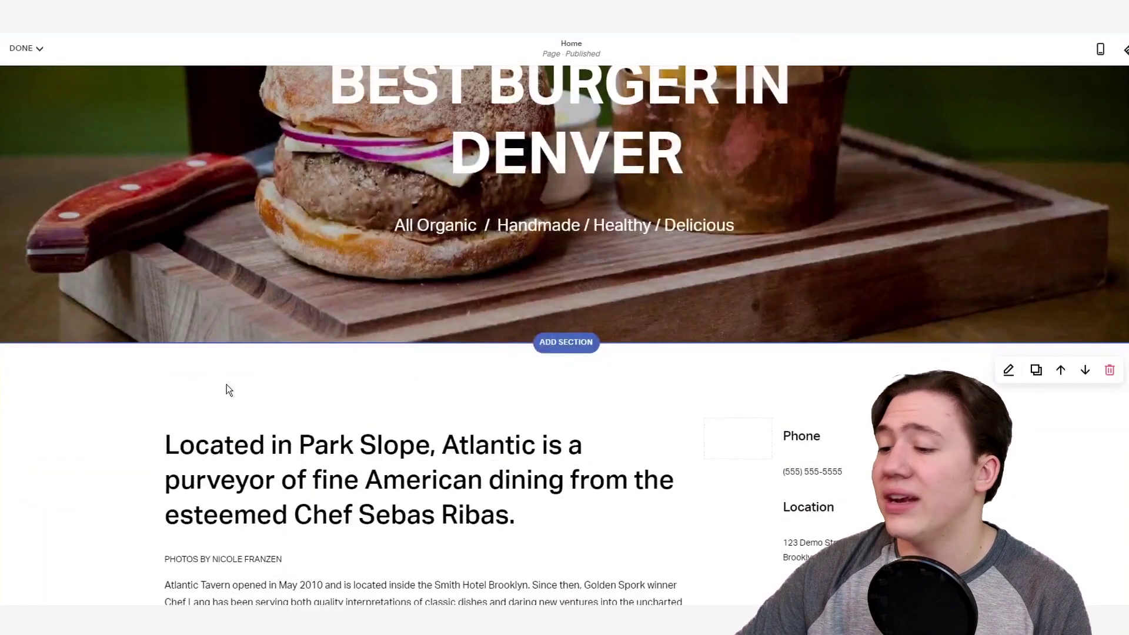
scroll(114, 376, up, 3)
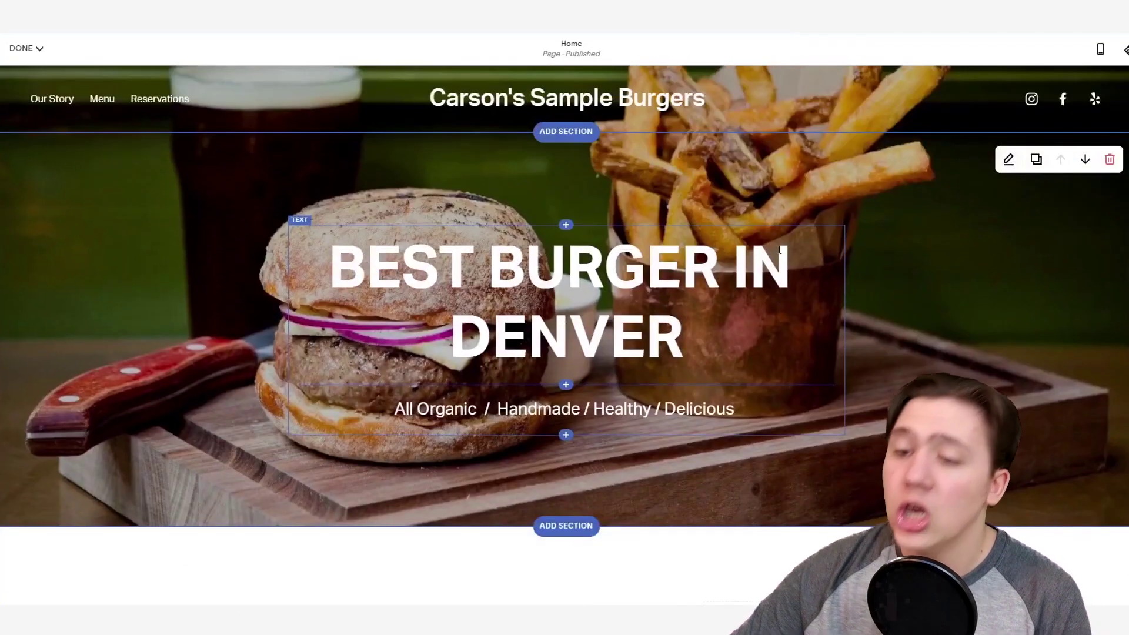
- Set the hero section height to 83 and its content width to M
click(1008, 160)
drag(983, 243, 1051, 244)
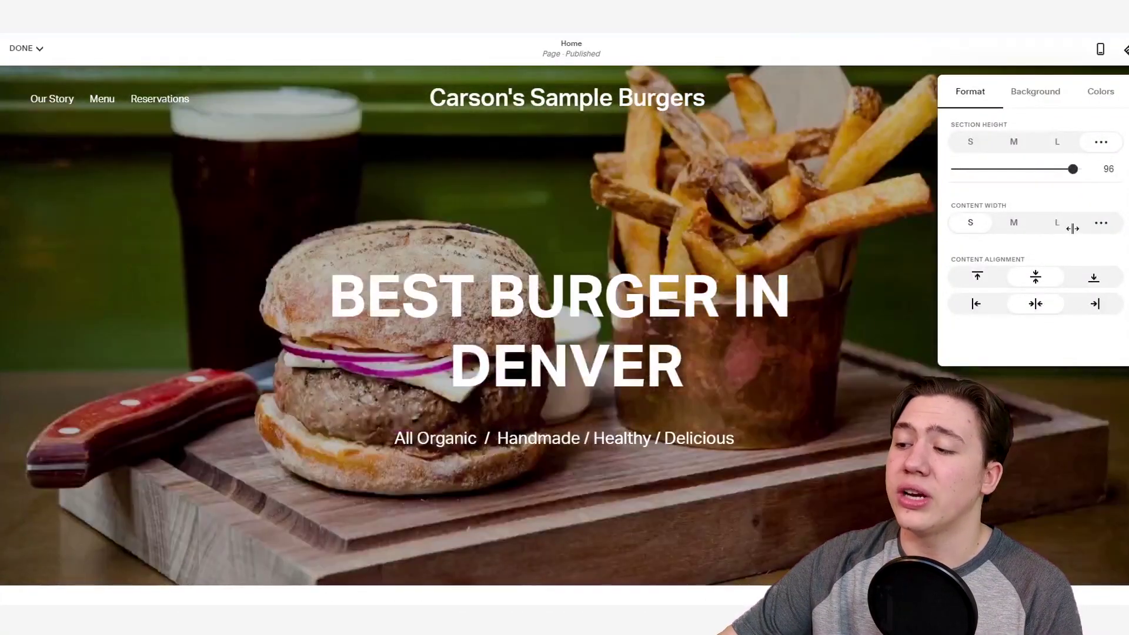
drag(1071, 230, 1055, 229)
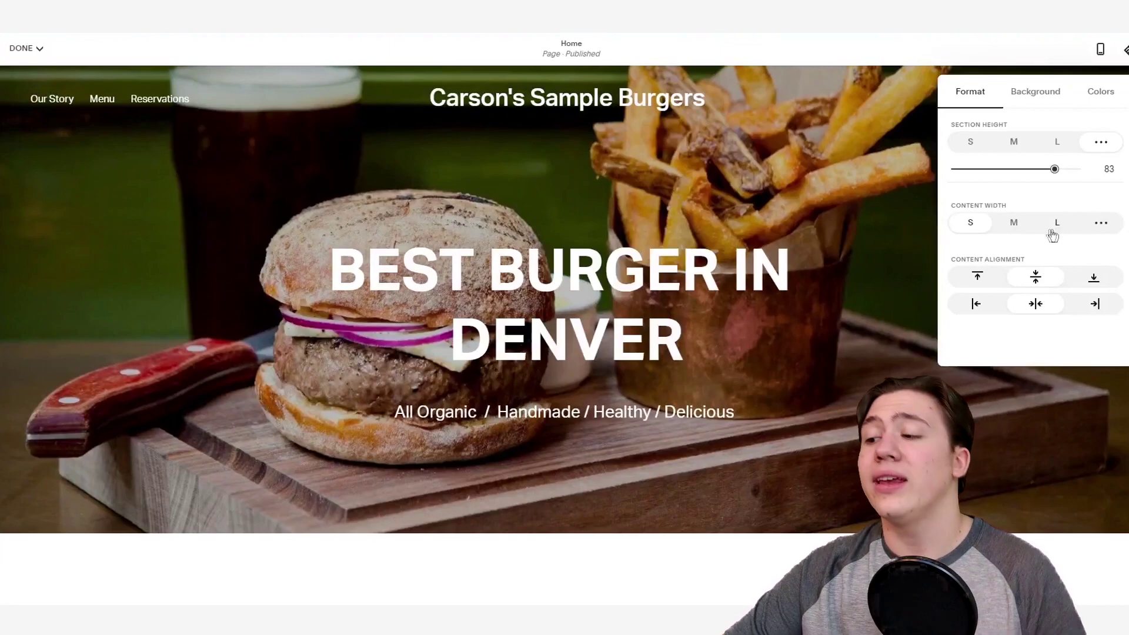
click(1015, 226)
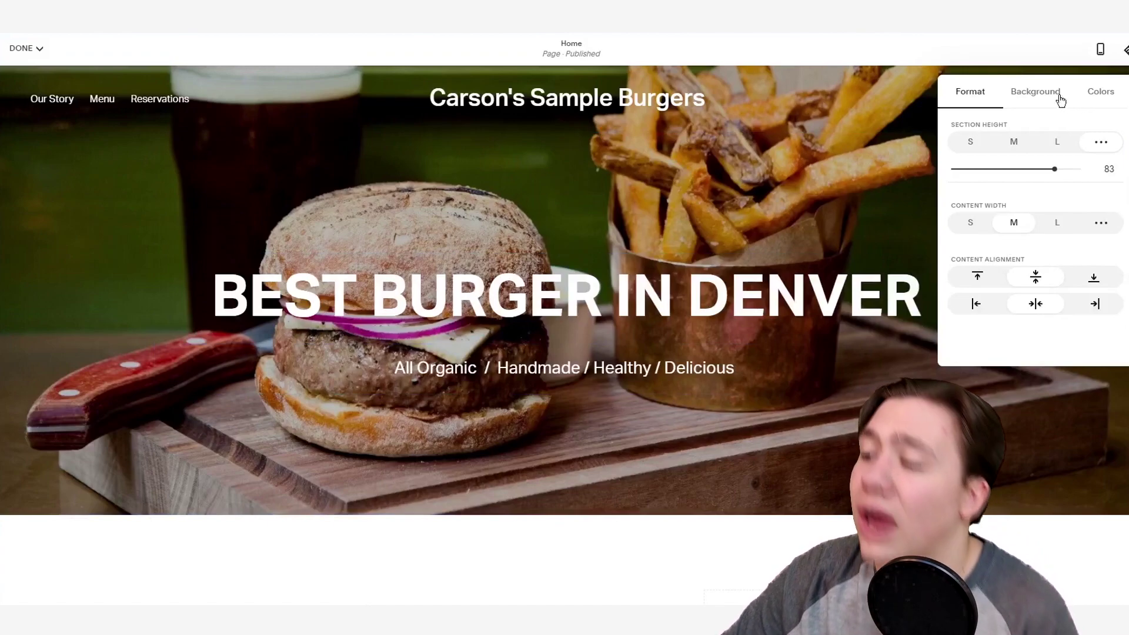
- Darken the hero background overlay to 54% opacity and keep Image Effect set to None
click(1034, 94)
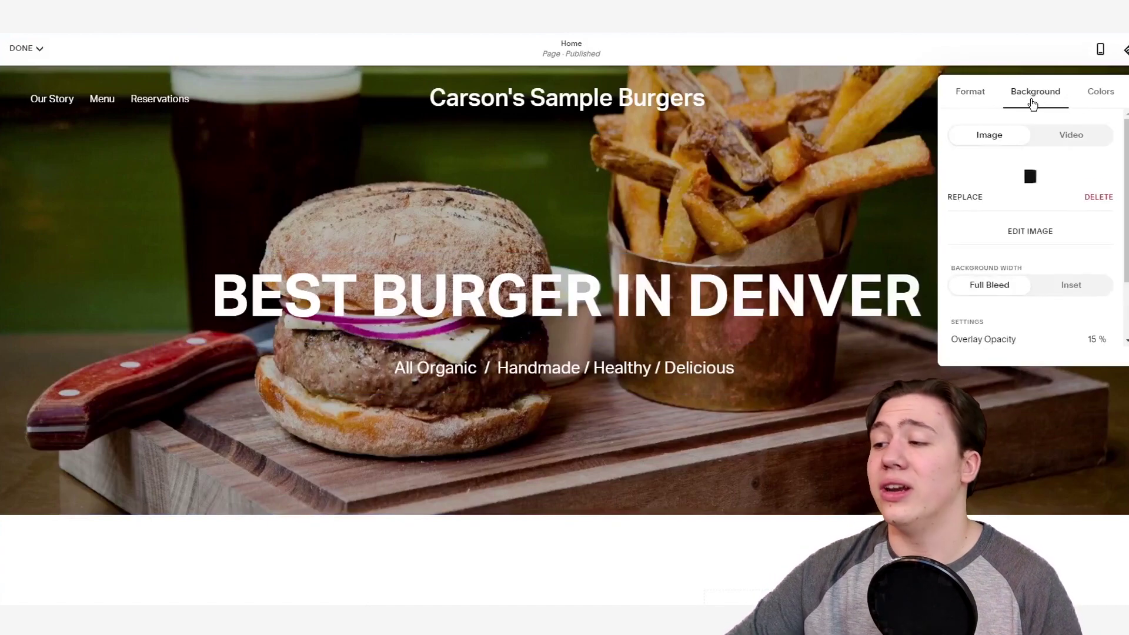
scroll(1045, 176, down, 1)
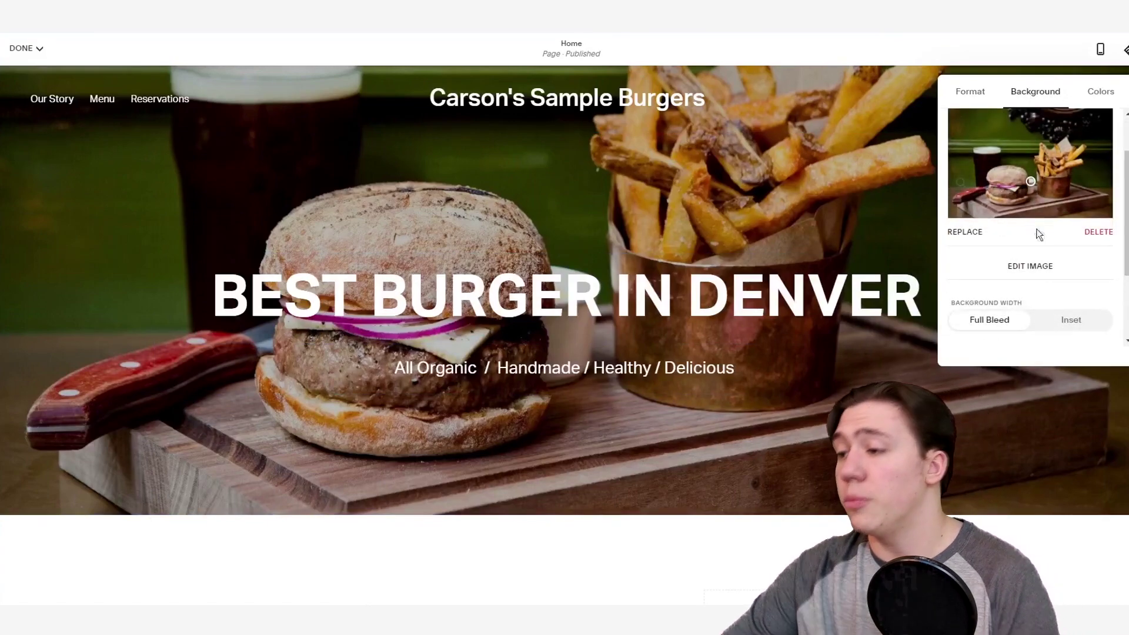
scroll(1027, 204, up, 1)
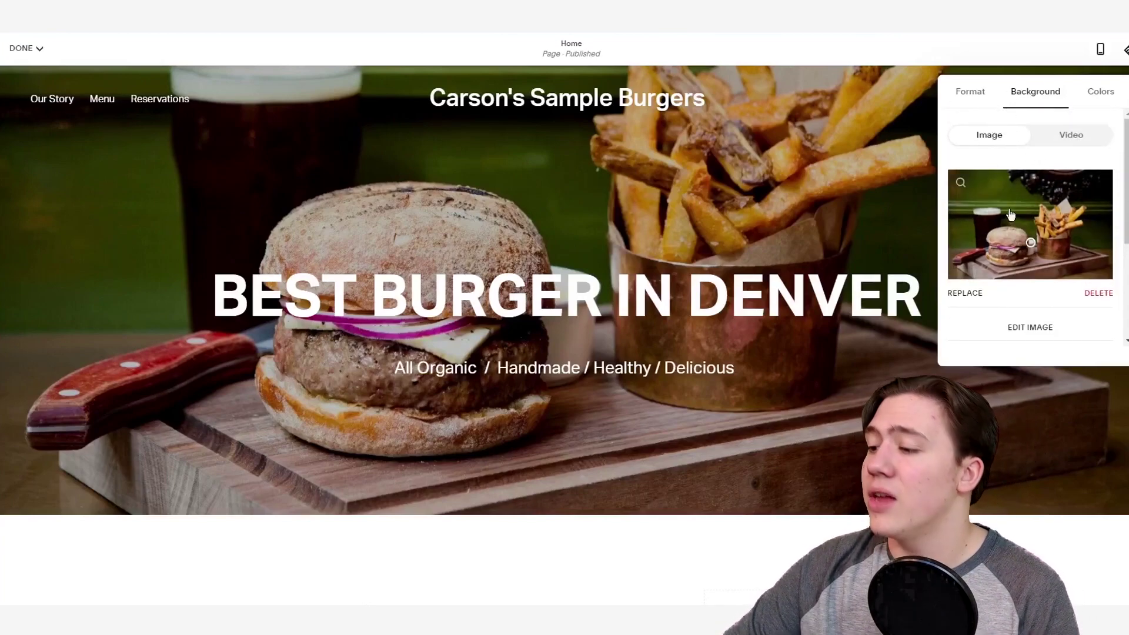
scroll(1013, 216, down, 1)
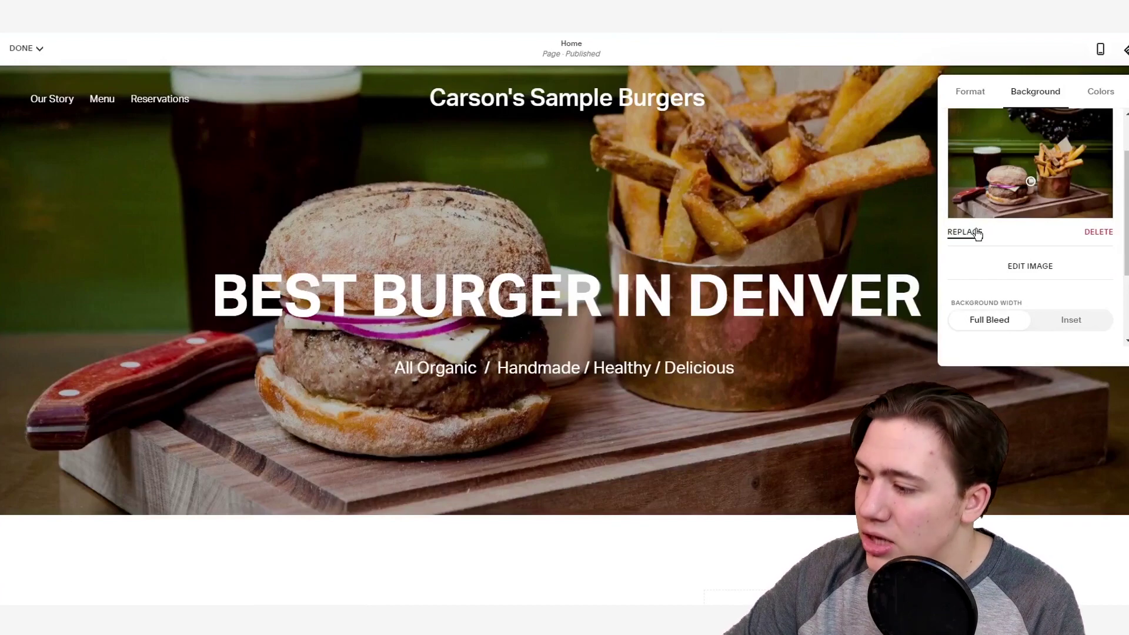
scroll(987, 212, down, 1)
scroll(986, 212, down, 1)
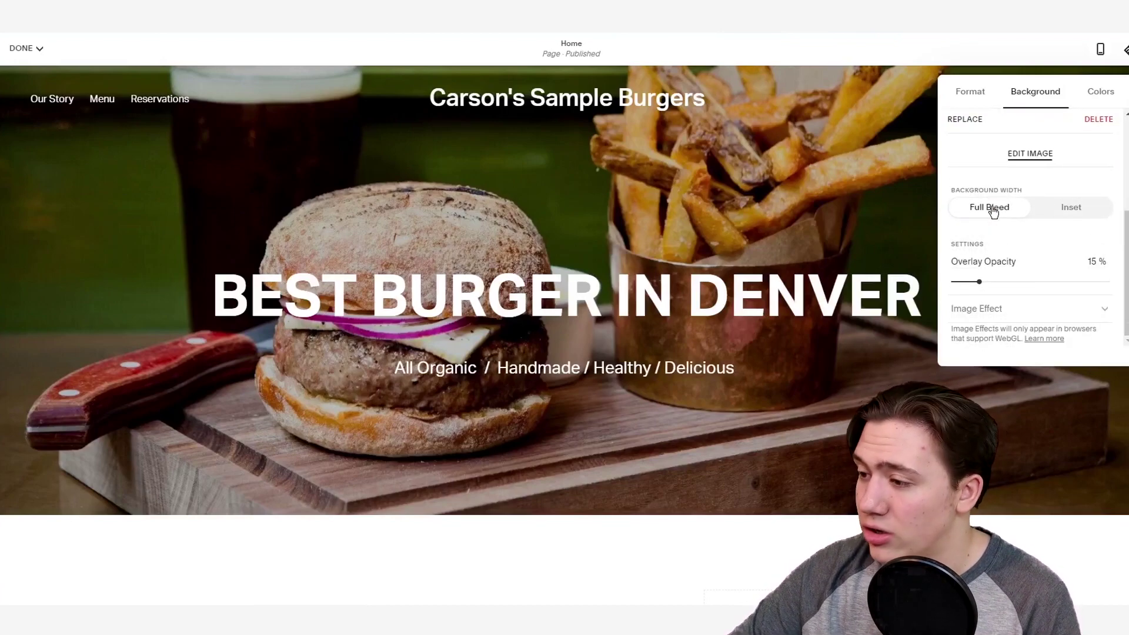
mouse_move(979, 280)
mouse_down()
mouse_move(1095, 281)
mouse_move(961, 282)
mouse_up()
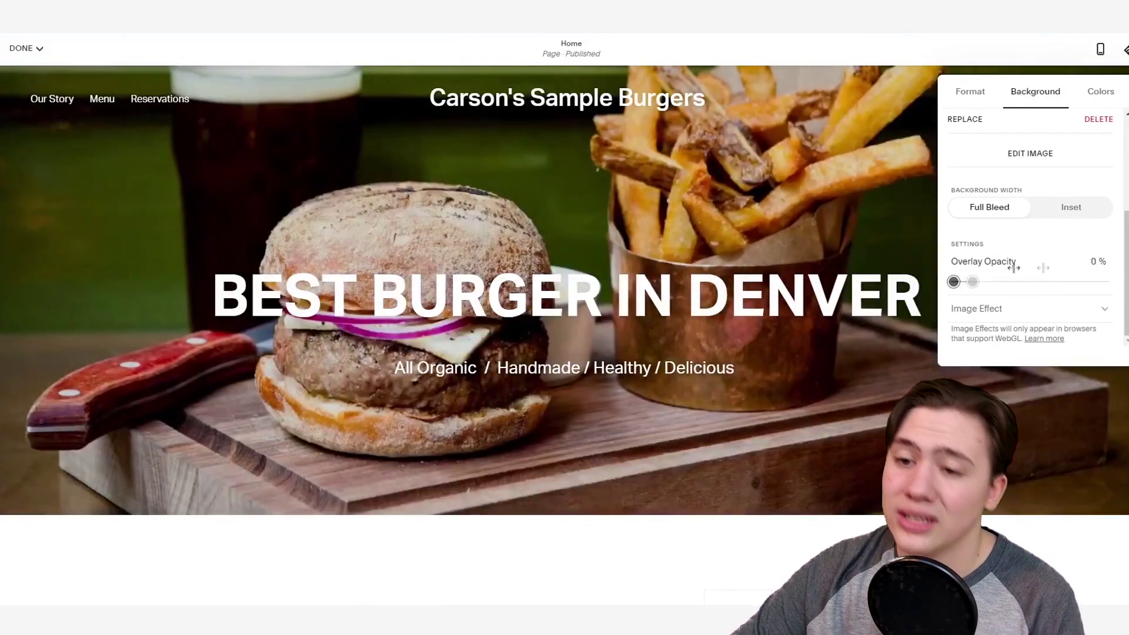
drag(956, 282, 1046, 281)
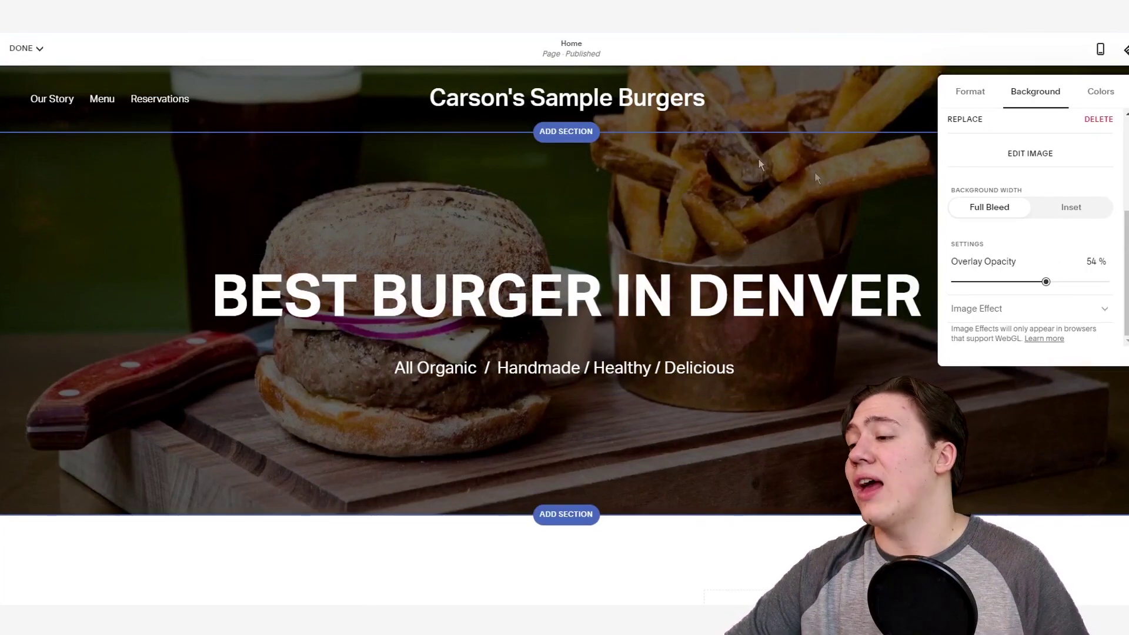
click(1066, 308)
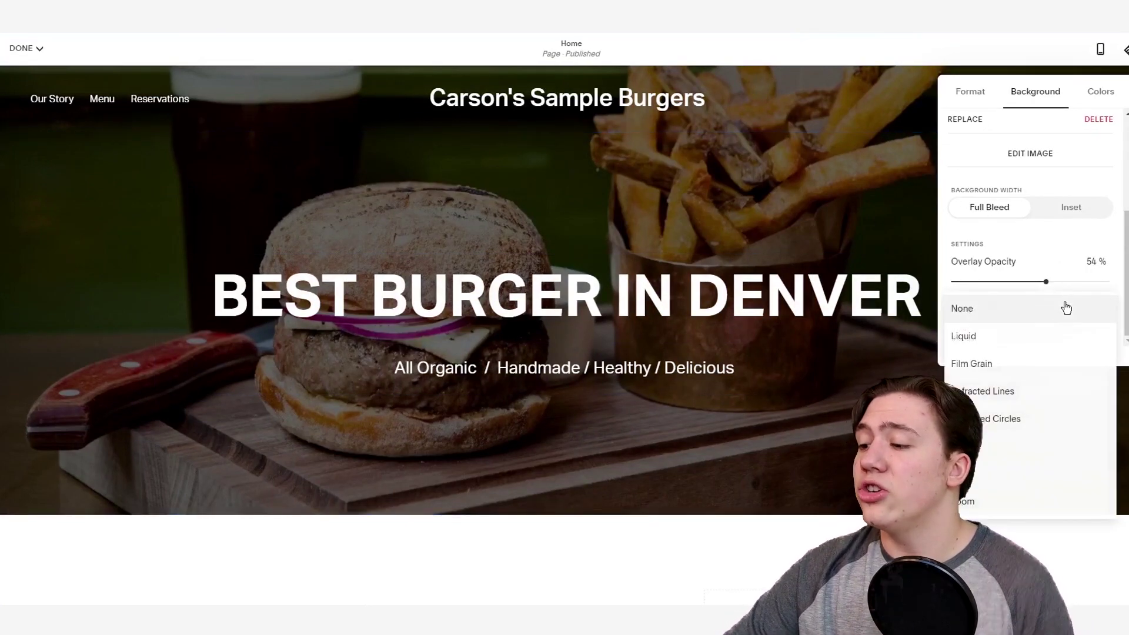
click(1058, 318)
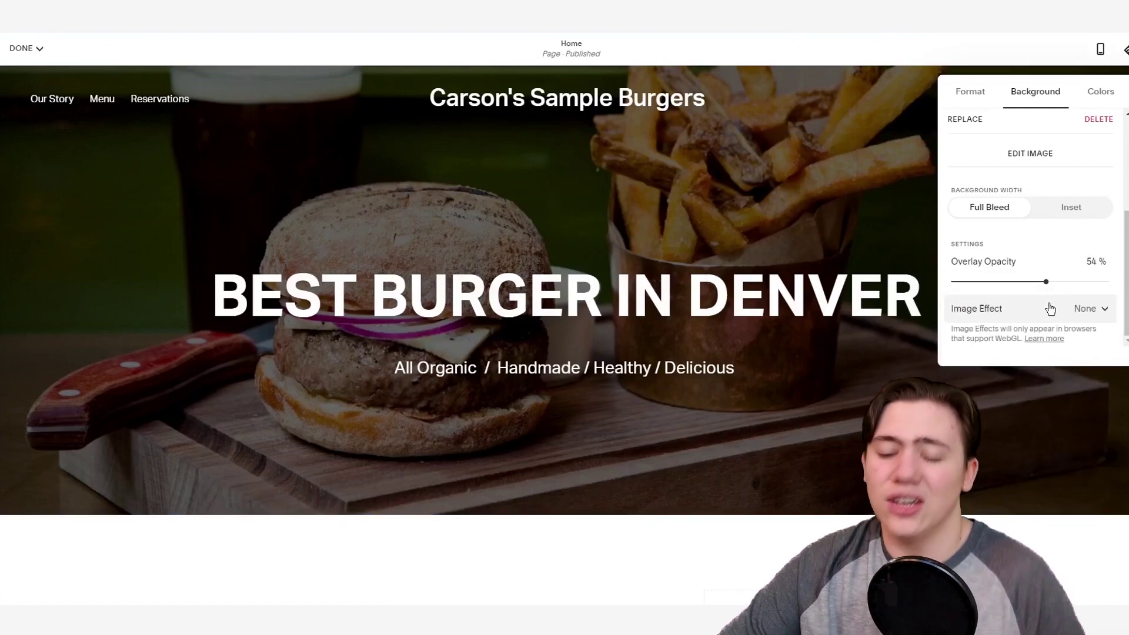
- Review the colour themes available for the hero section
scroll(1053, 137, up, 3)
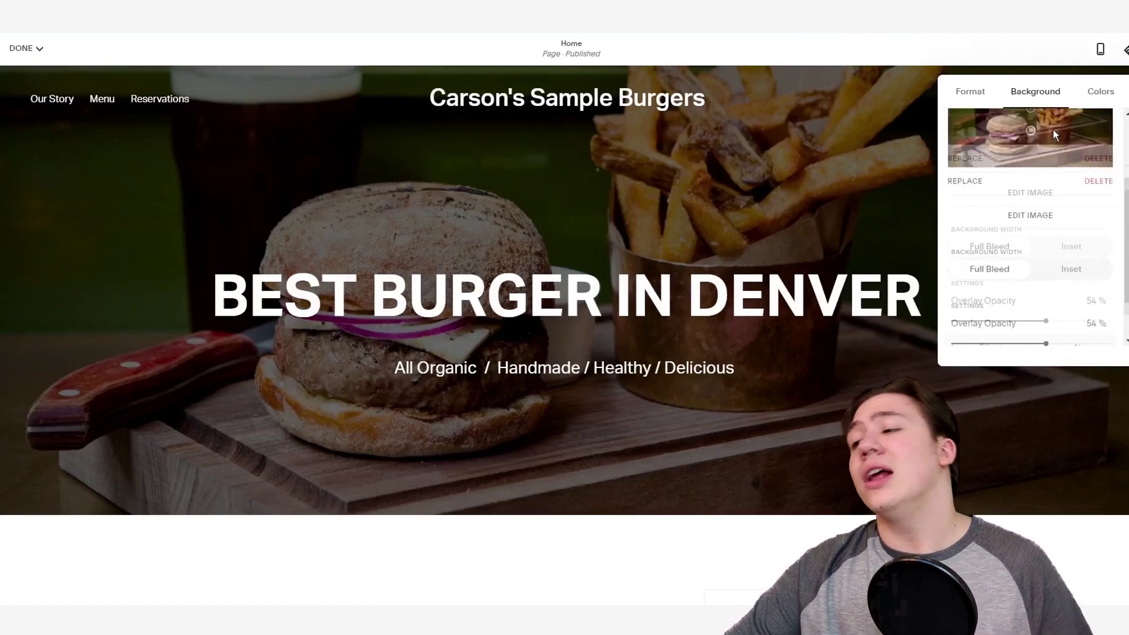
click(1092, 102)
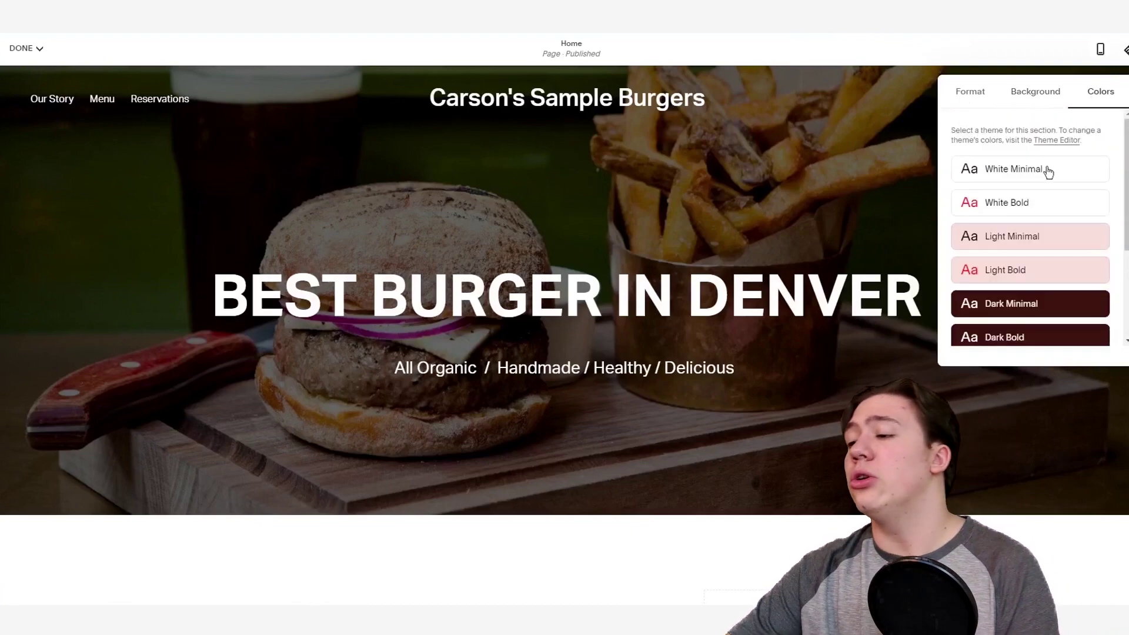
scroll(1047, 185, down, 3)
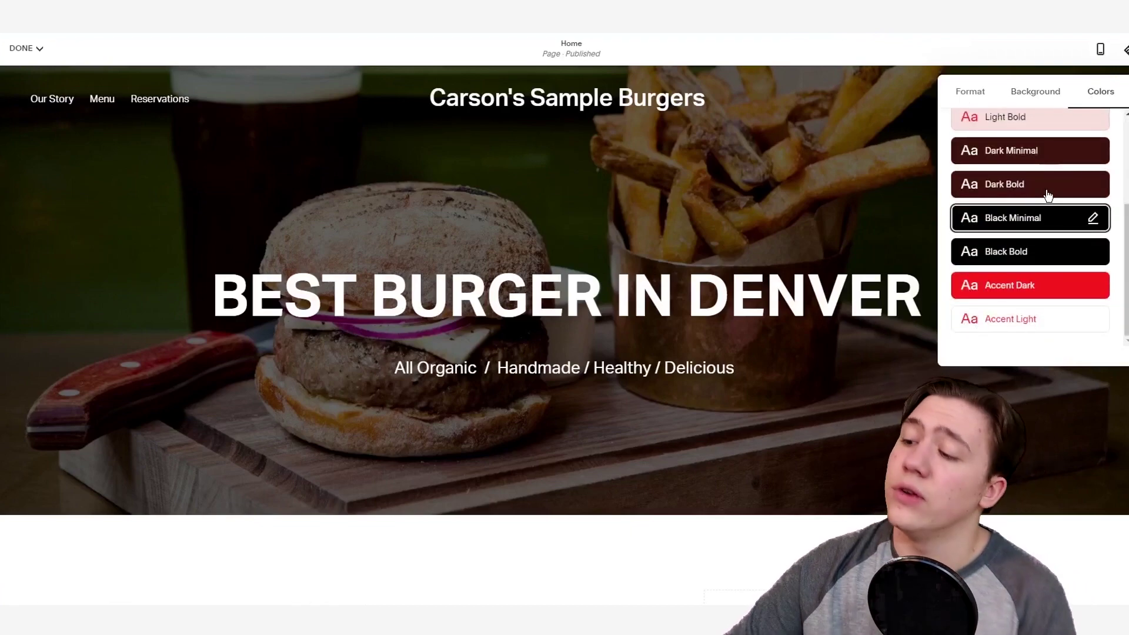
scroll(1092, 225, up, 3)
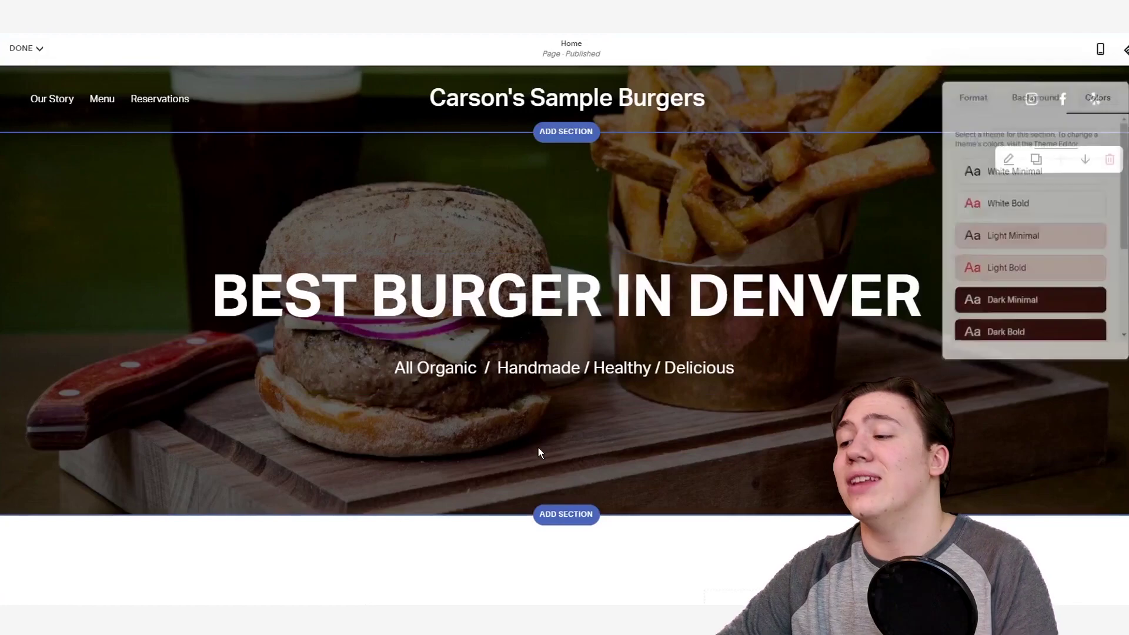
- Scroll down the Home page past the text section to the food image slideshow
scroll(538, 447, down, 6)
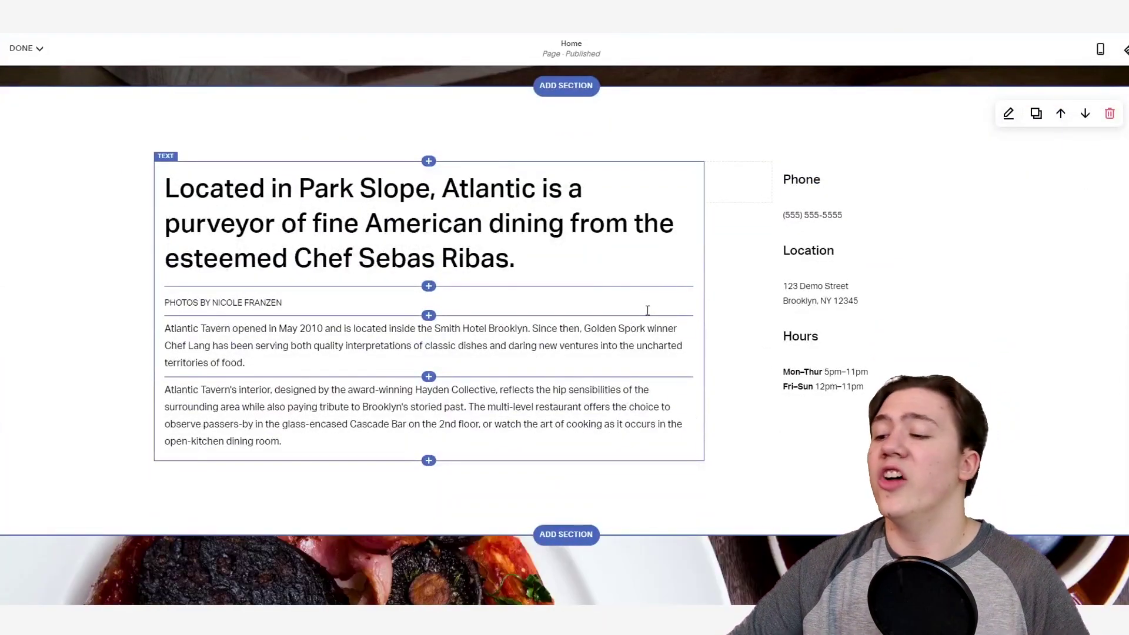
scroll(647, 310, down, 7)
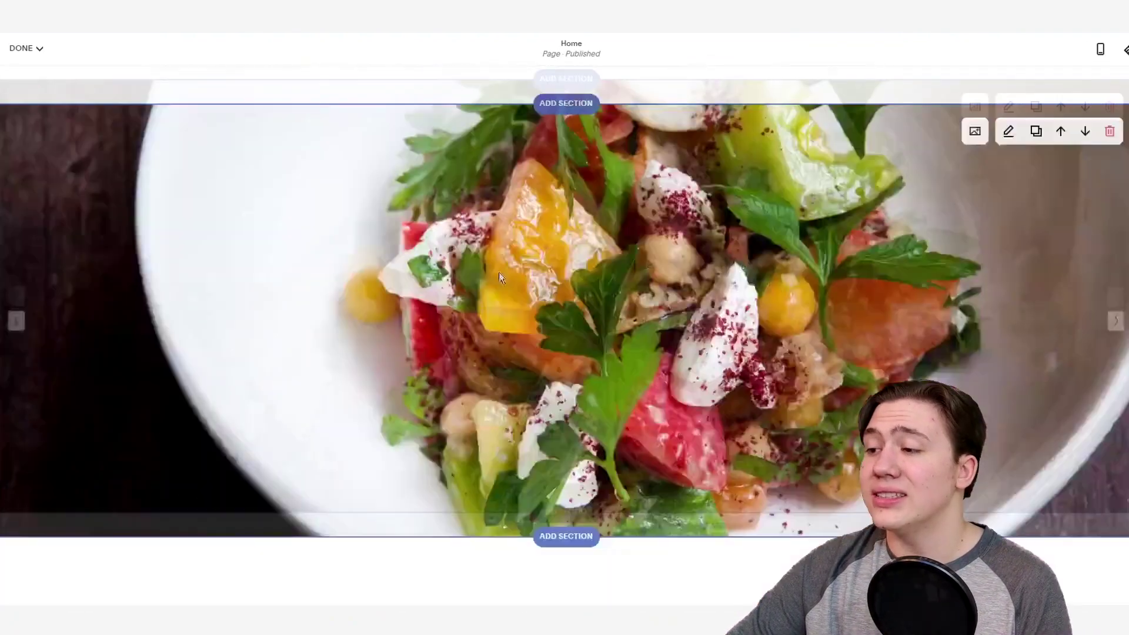
scroll(392, 270, up, 2)
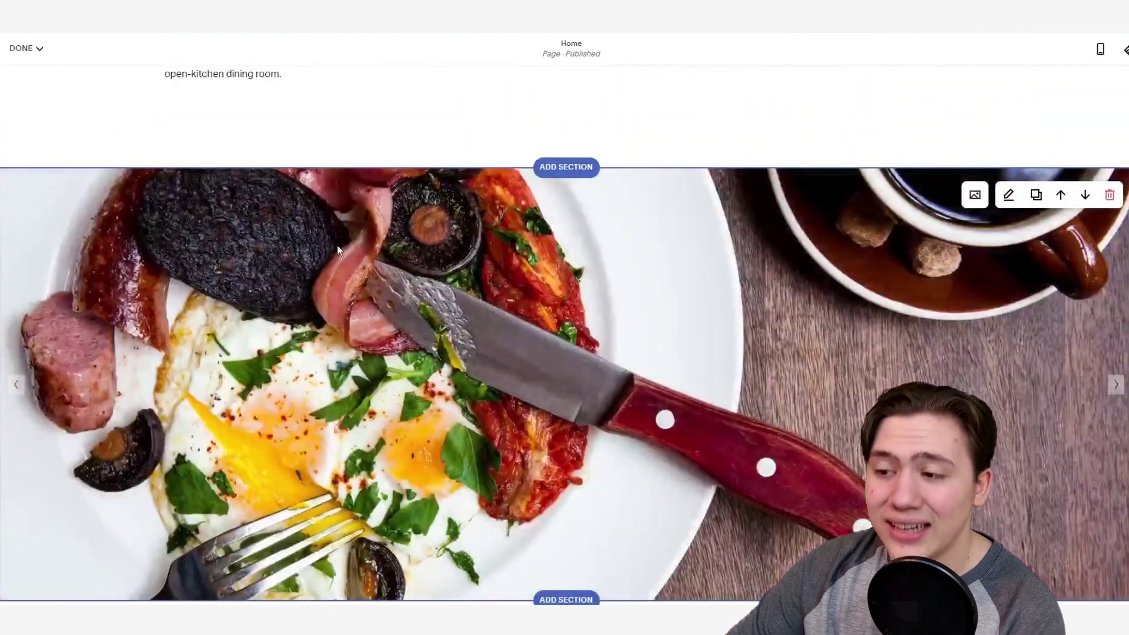
scroll(337, 245, down, 1)
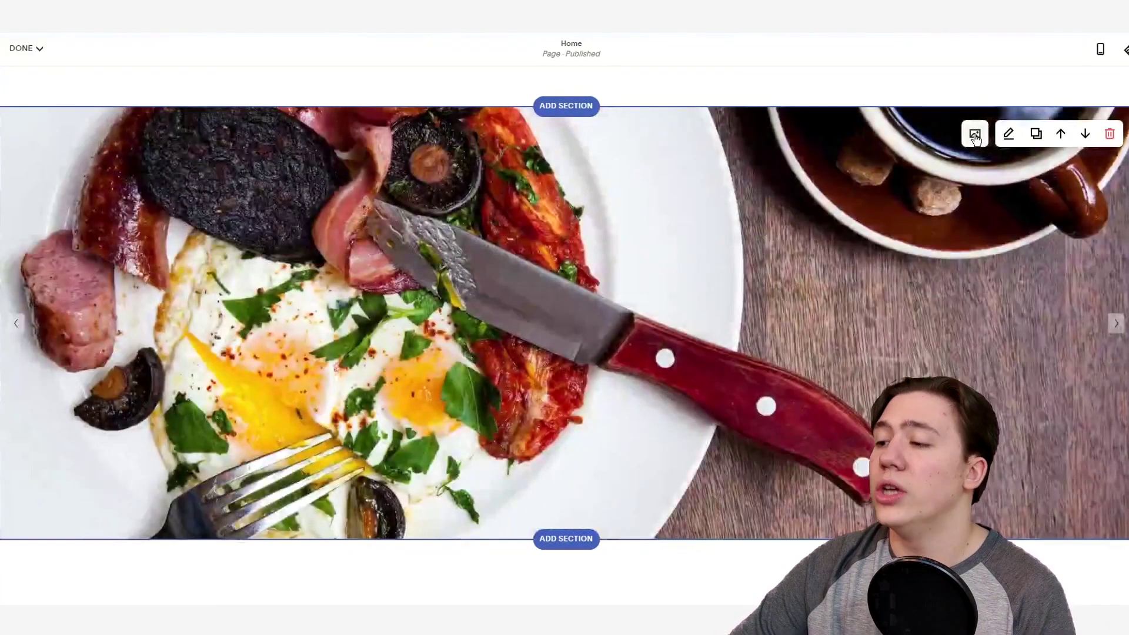
click(975, 135)
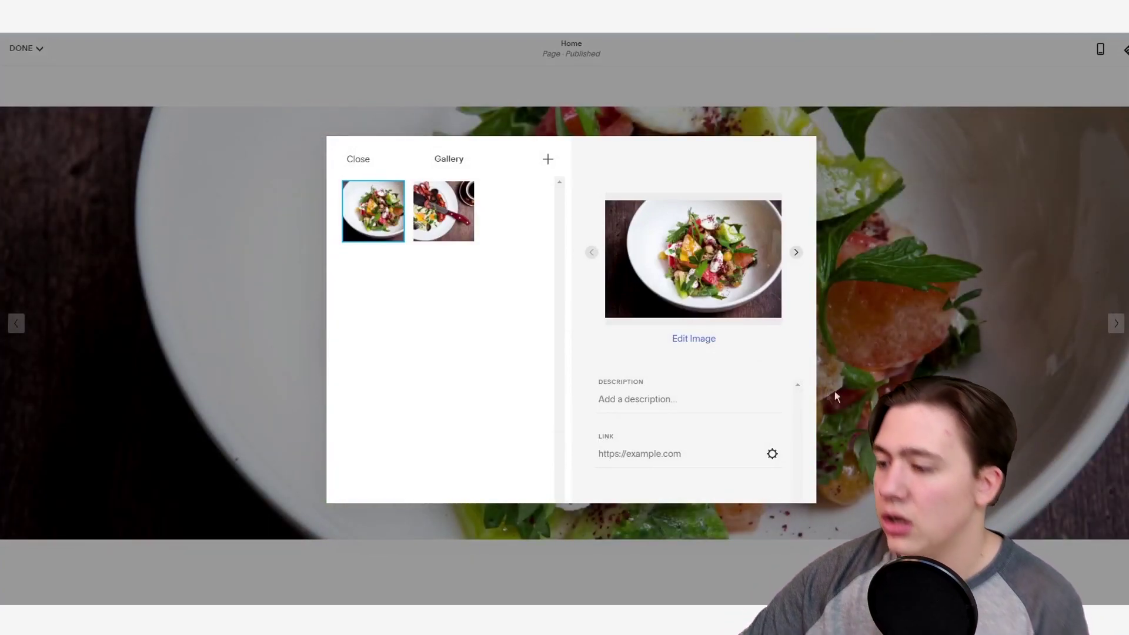
click(989, 342)
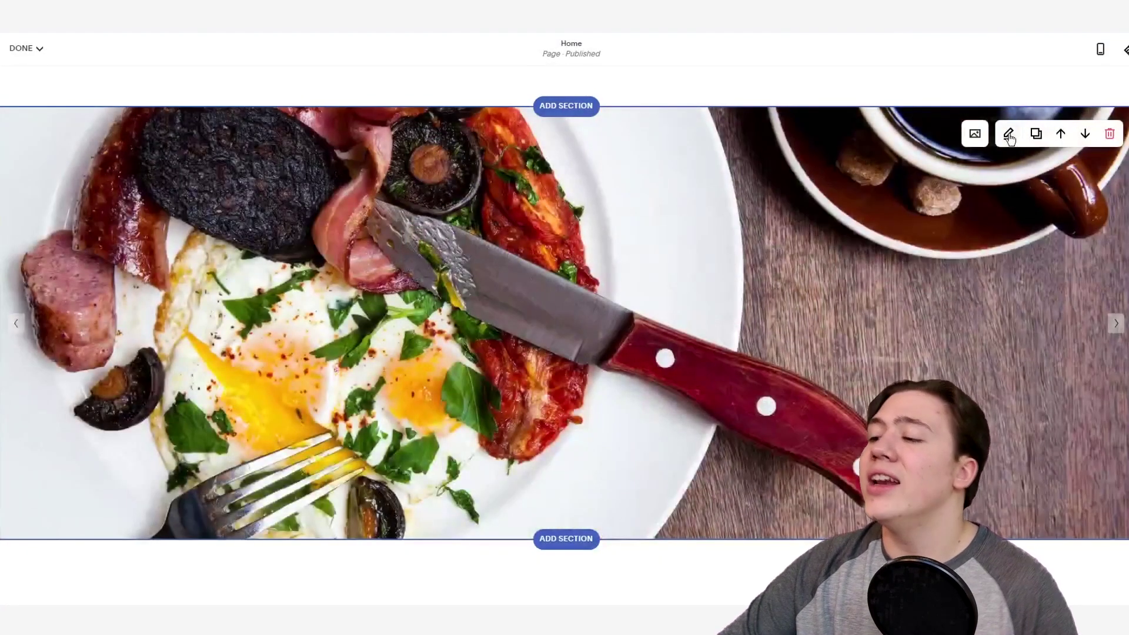
- Open the slideshow section settings, review the Gallery options, and browse its Colors themes
click(1007, 131)
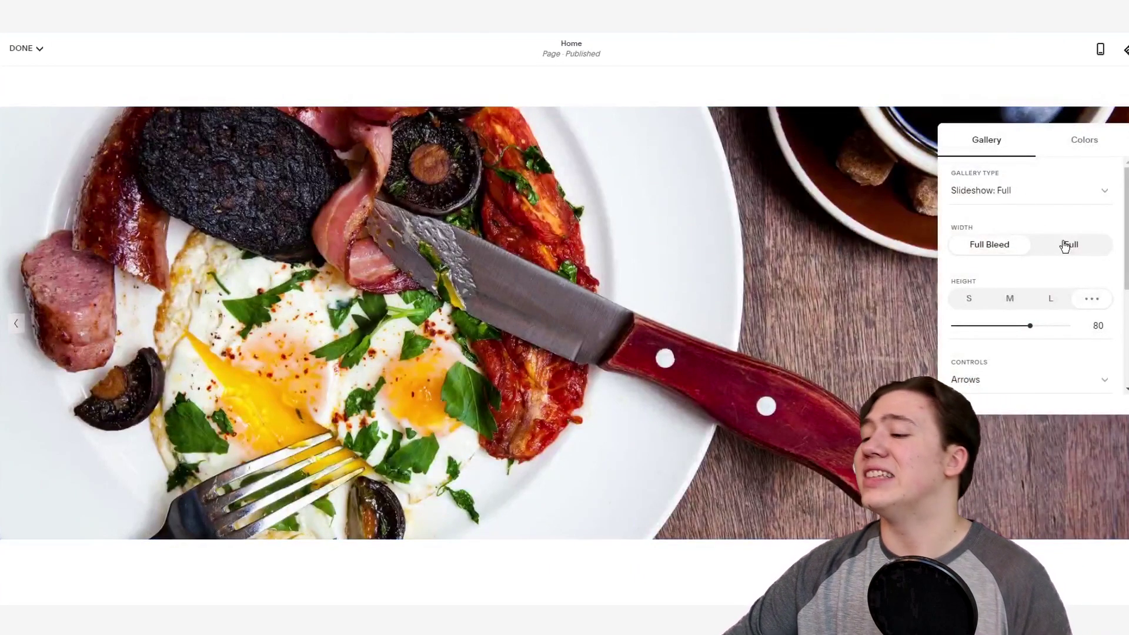
scroll(1066, 245, down, 2)
scroll(1054, 256, down, 1)
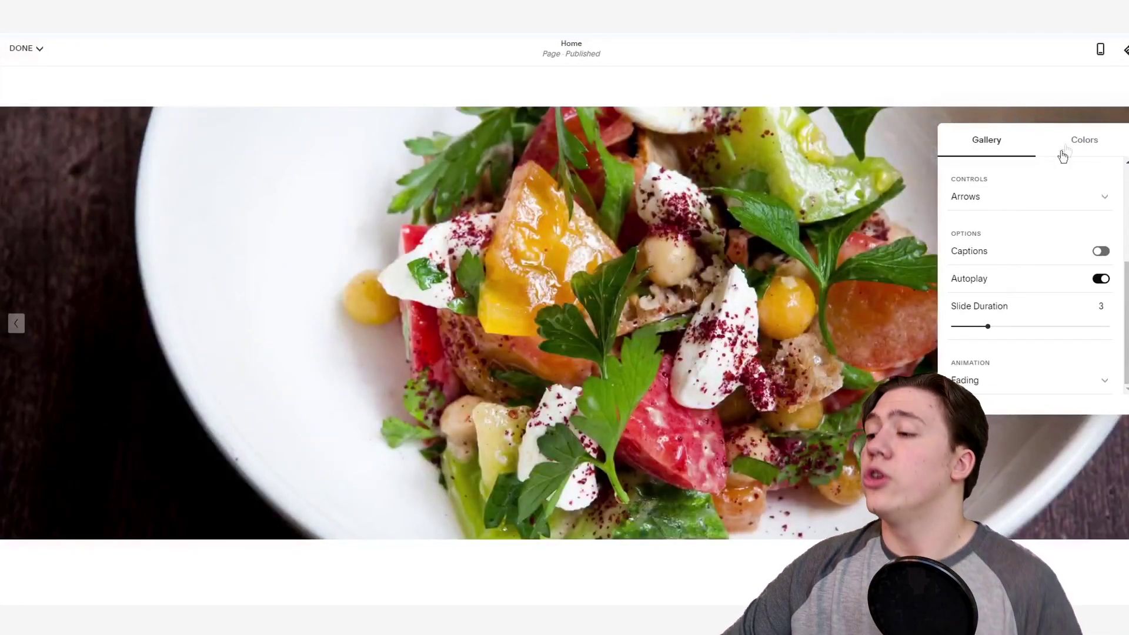
click(1075, 139)
scroll(1033, 222, up, 3)
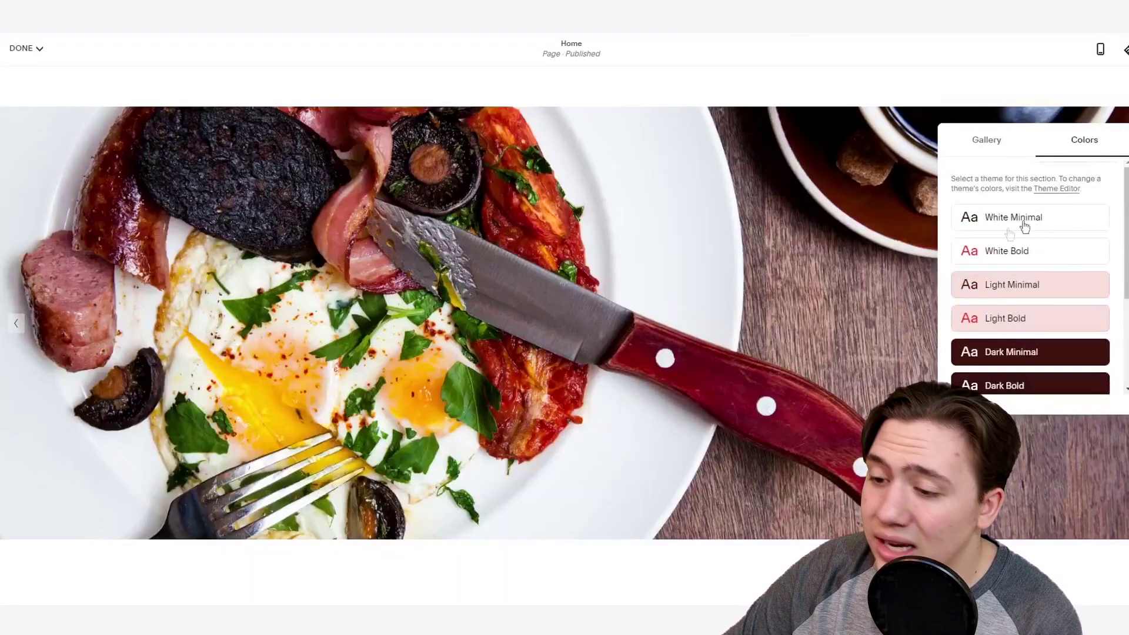
scroll(786, 264, up, 5)
scroll(785, 263, down, 5)
scroll(761, 282, down, 1)
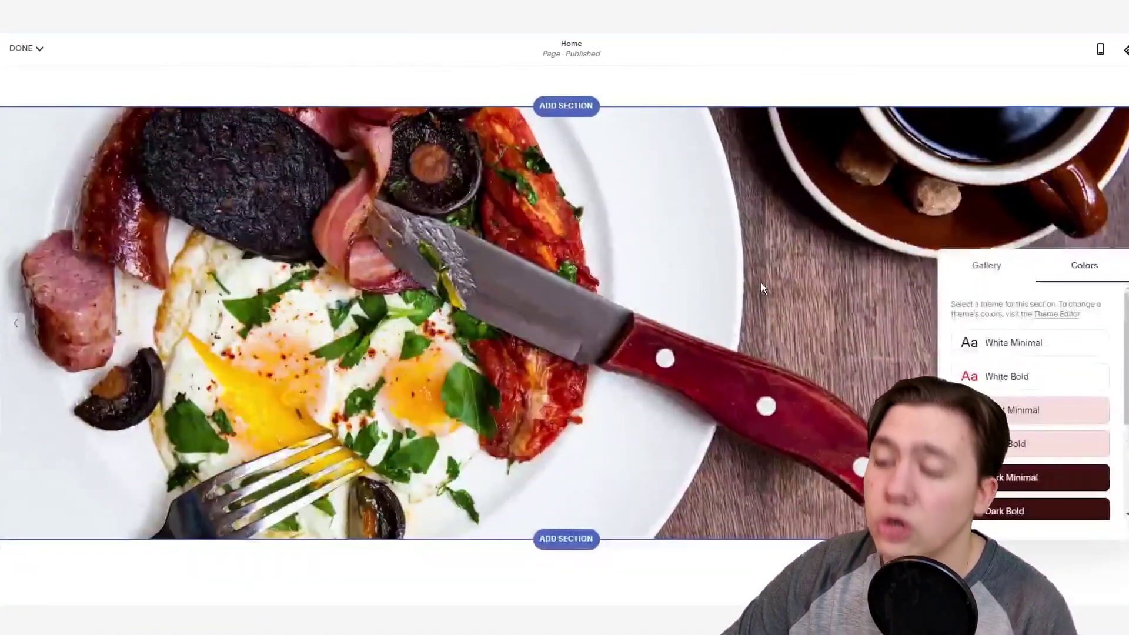
scroll(759, 284, up, 3)
scroll(757, 292, down, 10)
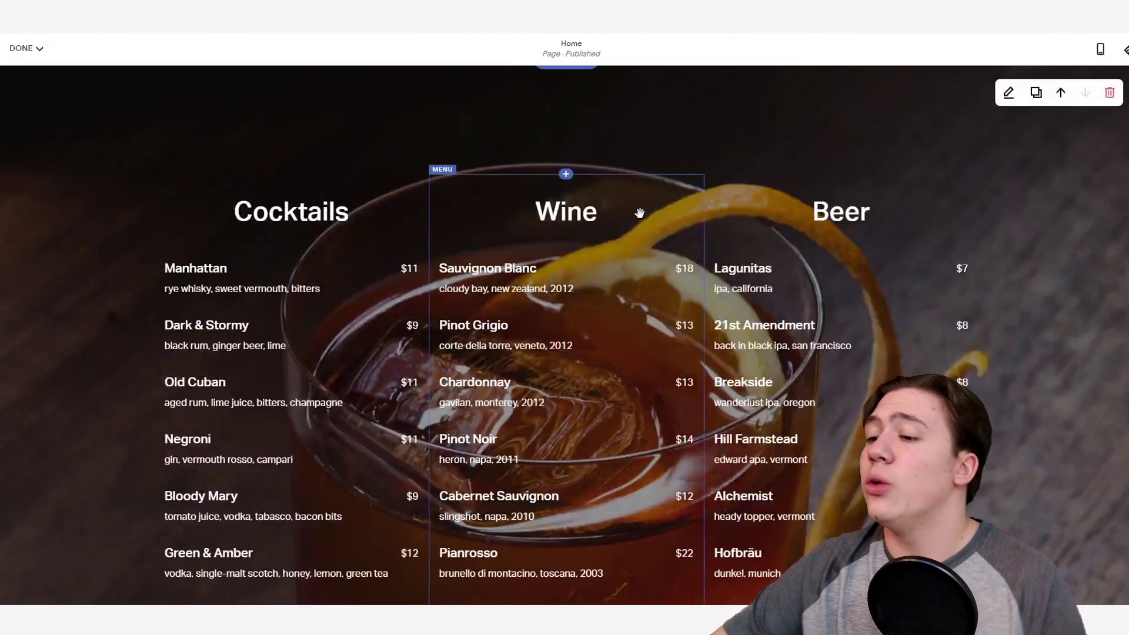
scroll(850, 281, up, 1)
scroll(715, 268, down, 7)
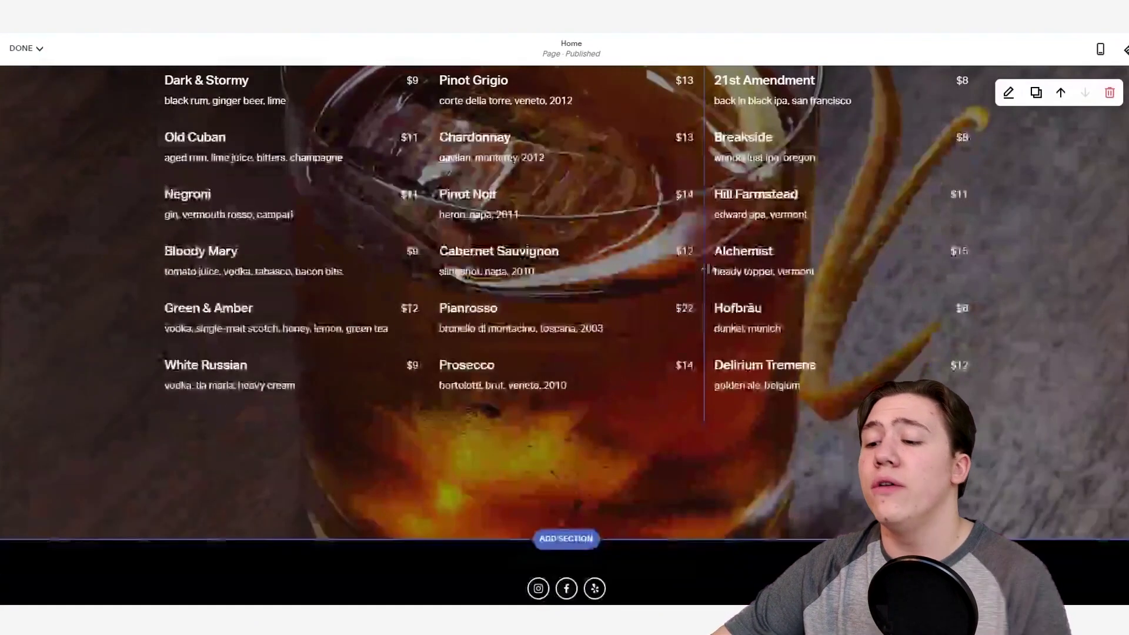
scroll(718, 249, up, 11)
scroll(721, 284, down, 2)
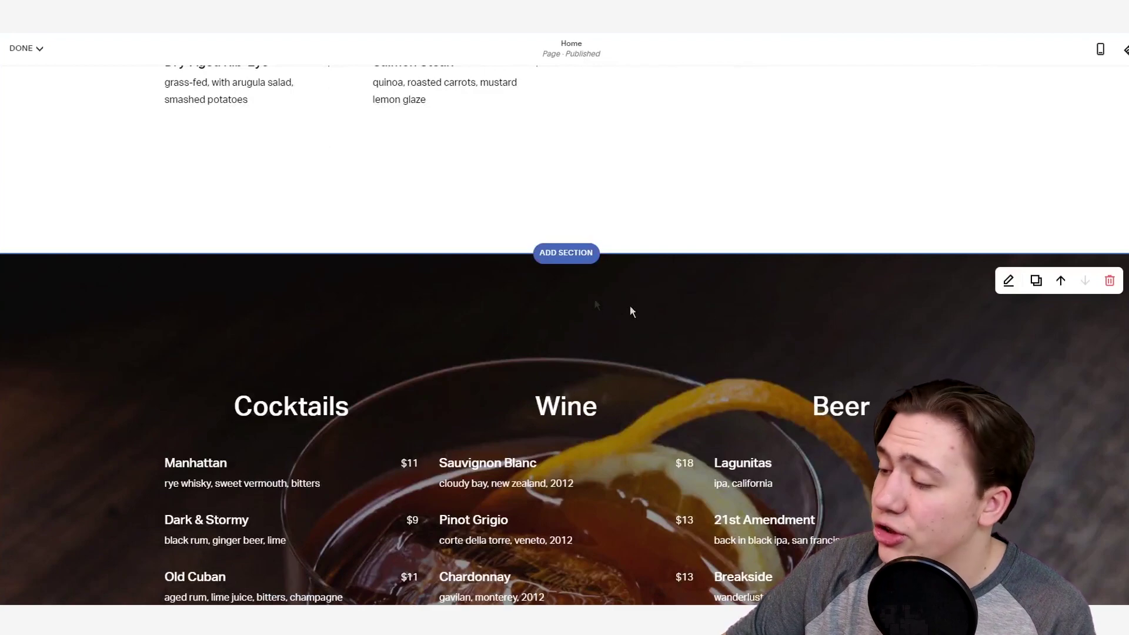
- Delete the Cocktails, Wine and Beer section so the Mains menu sits above the footer
click(1110, 281)
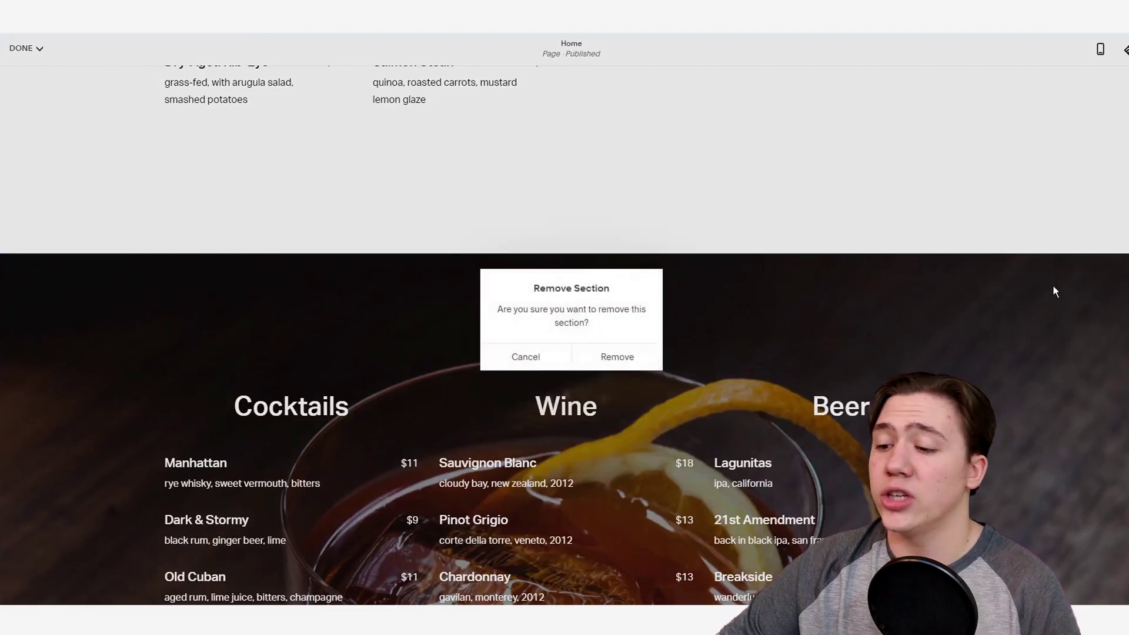
click(627, 354)
scroll(617, 358, up, 5)
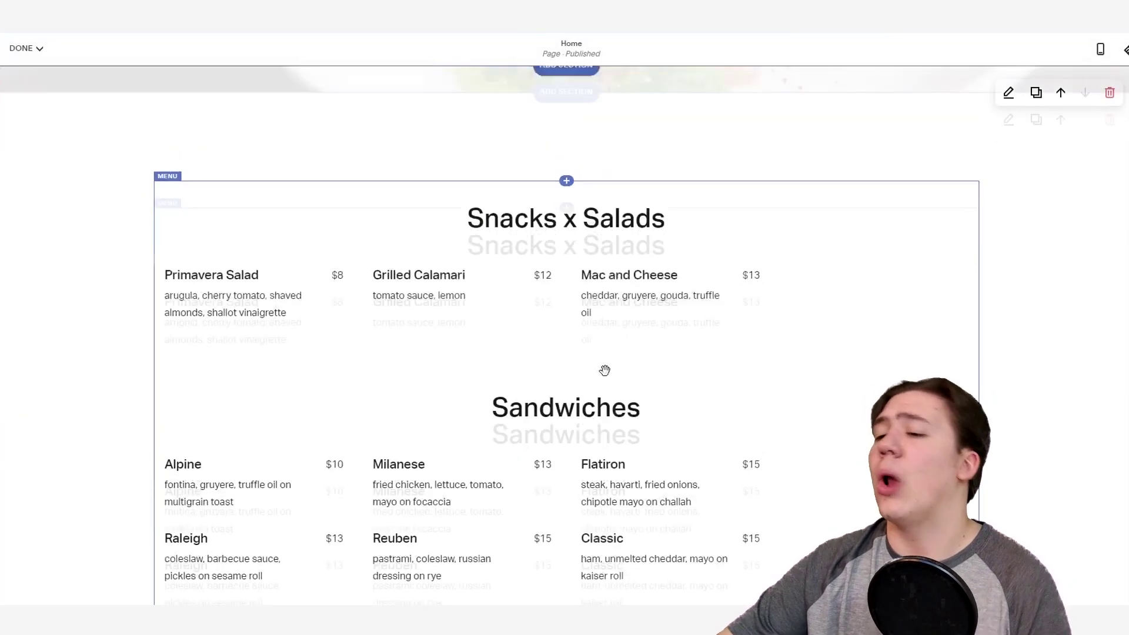
scroll(604, 370, up, 10)
scroll(602, 377, down, 6)
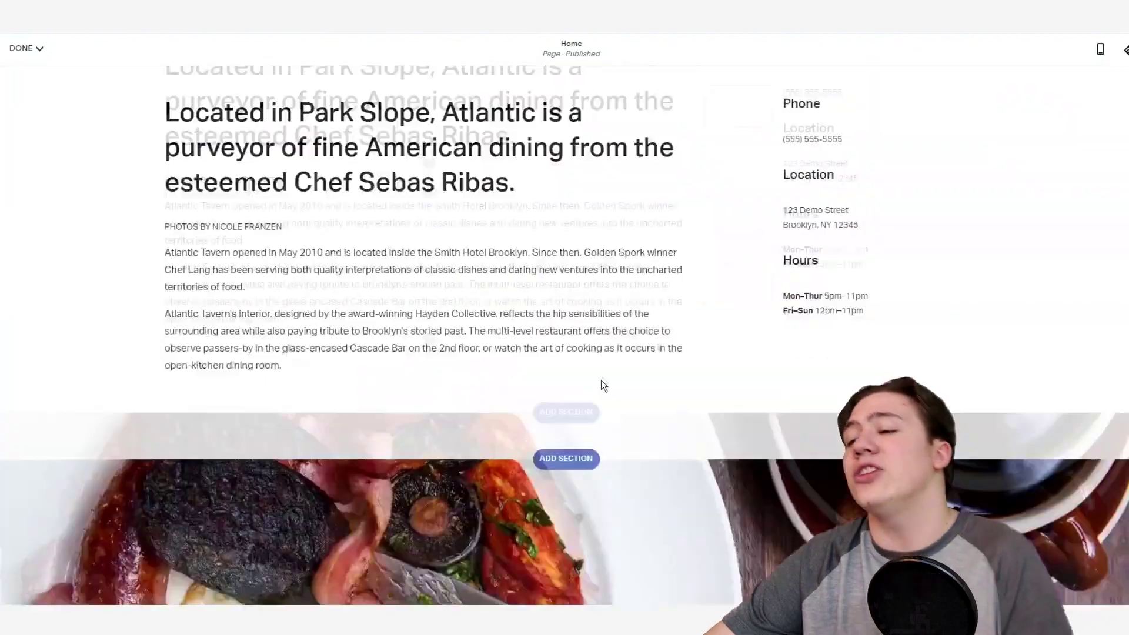
scroll(601, 385, down, 10)
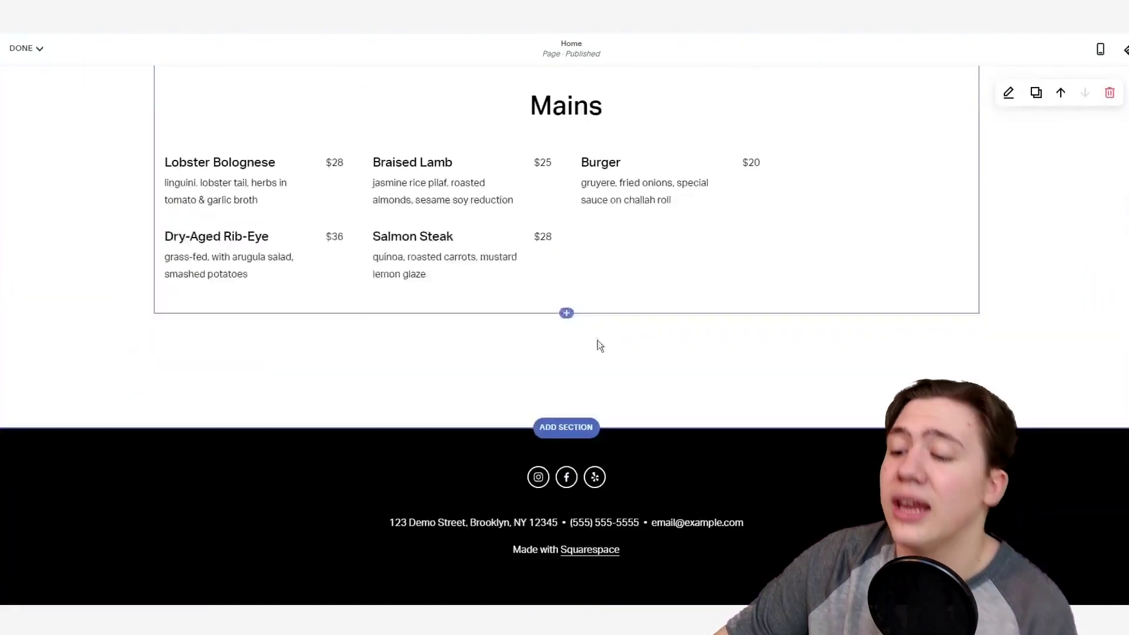
scroll(605, 360, up, 12)
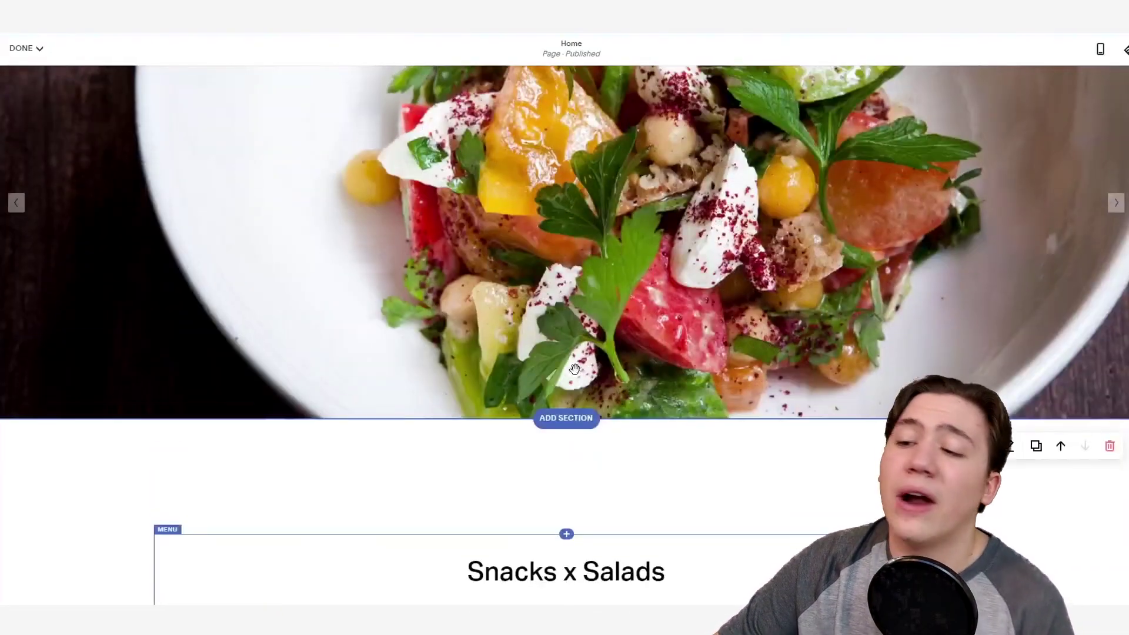
scroll(575, 369, up, 8)
scroll(575, 358, down, 5)
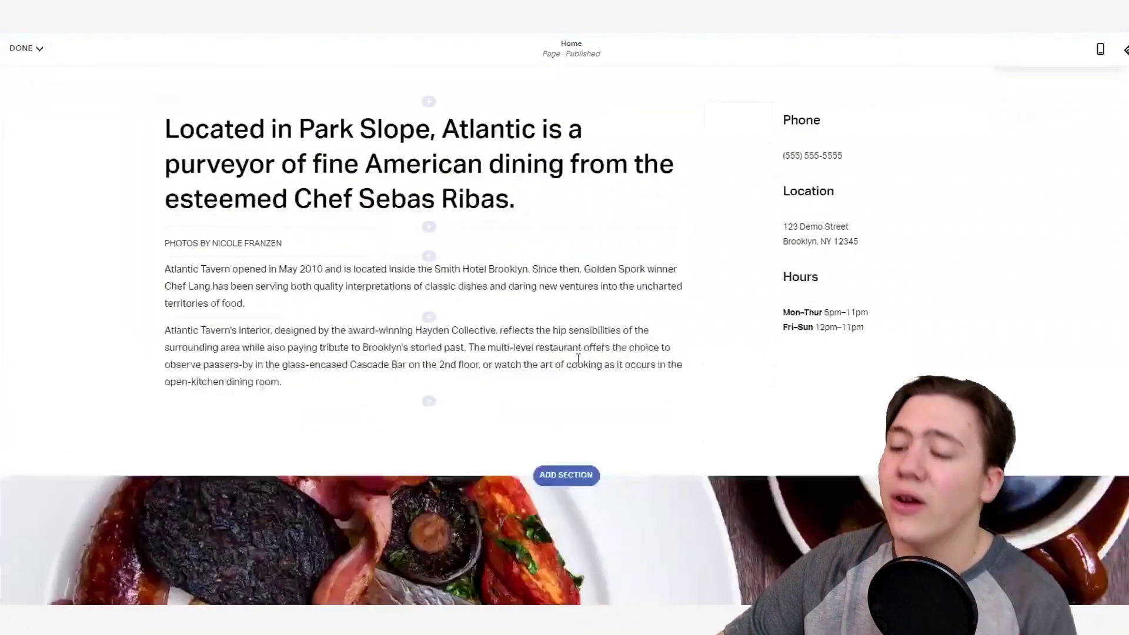
scroll(578, 359, down, 10)
scroll(579, 340, up, 5)
scroll(579, 340, down, 4)
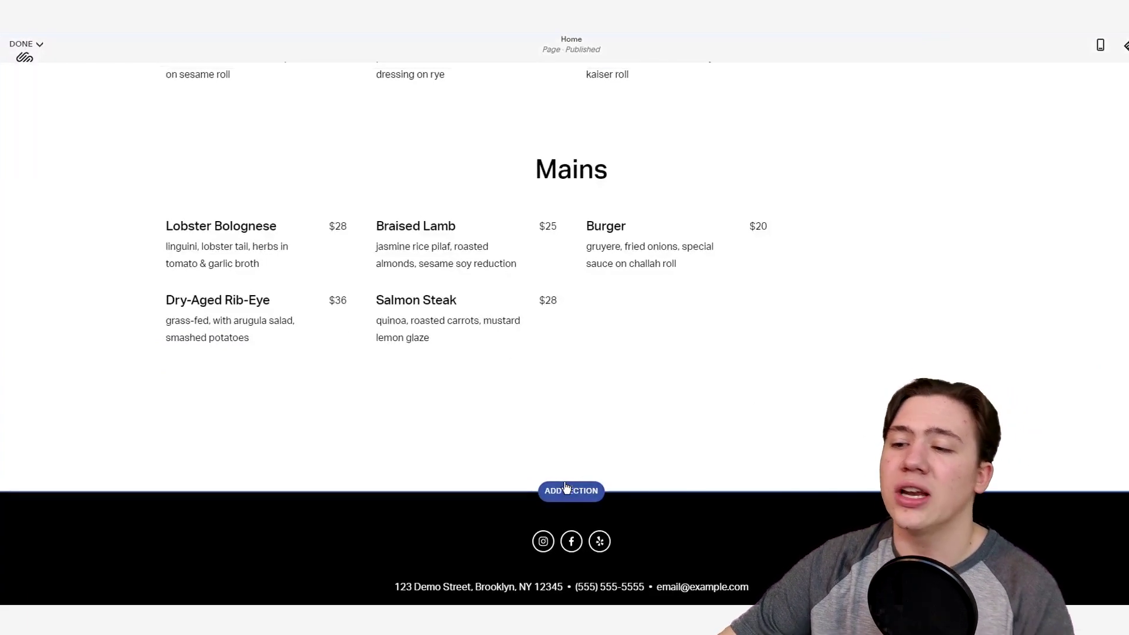
- Add a section above the footer and choose the Location category to view Visit Us layouts
click(565, 488)
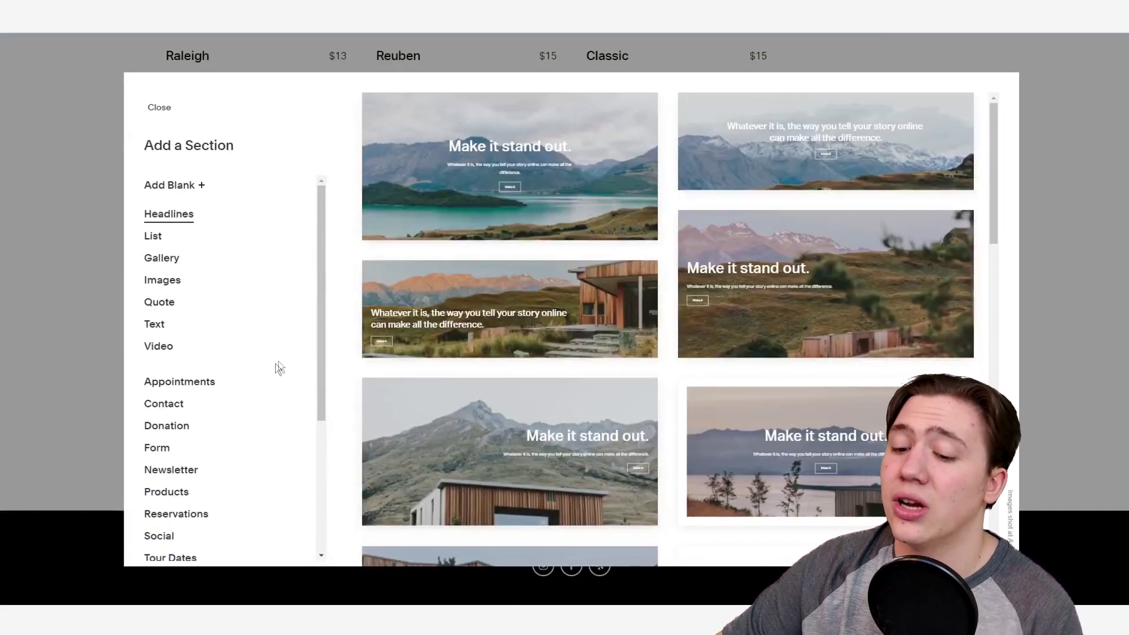
scroll(177, 447, down, 4)
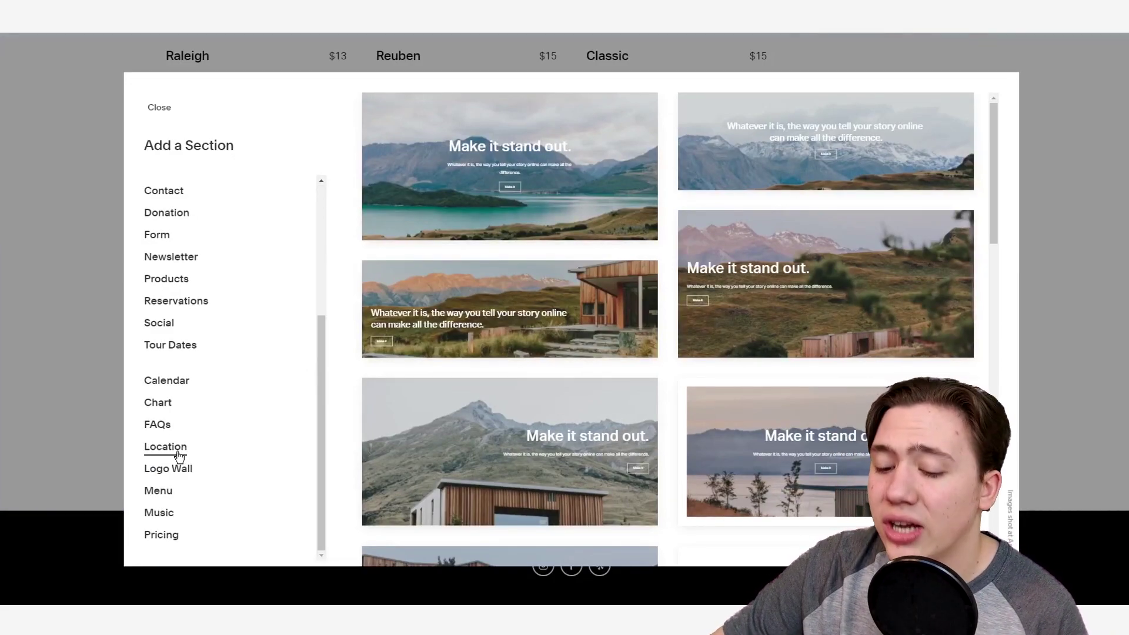
click(170, 448)
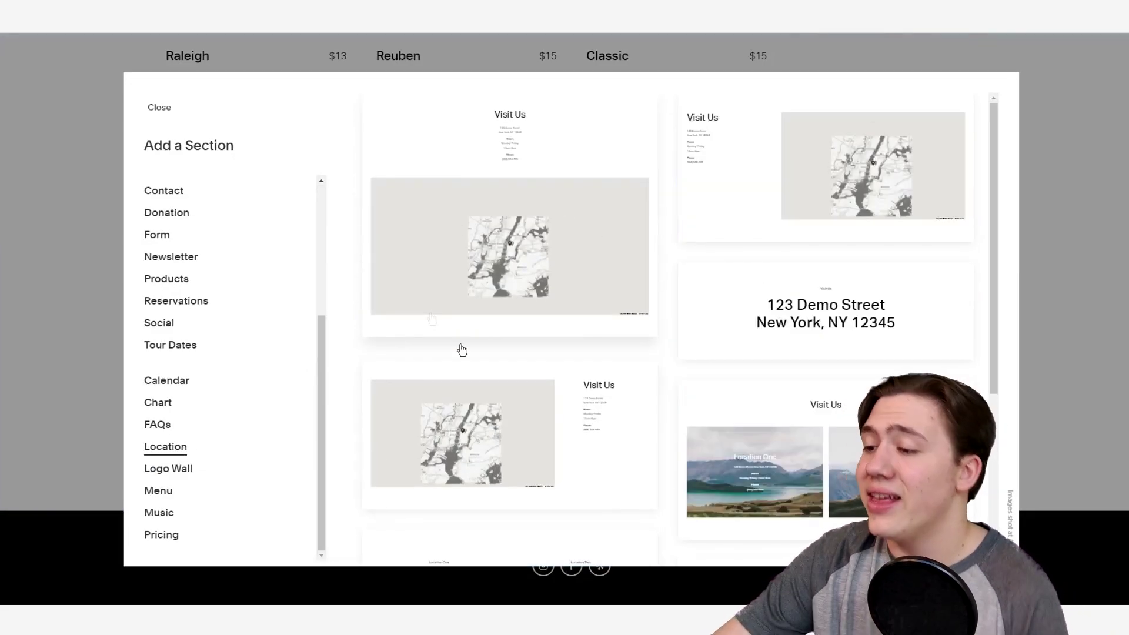
scroll(517, 306, down, 1)
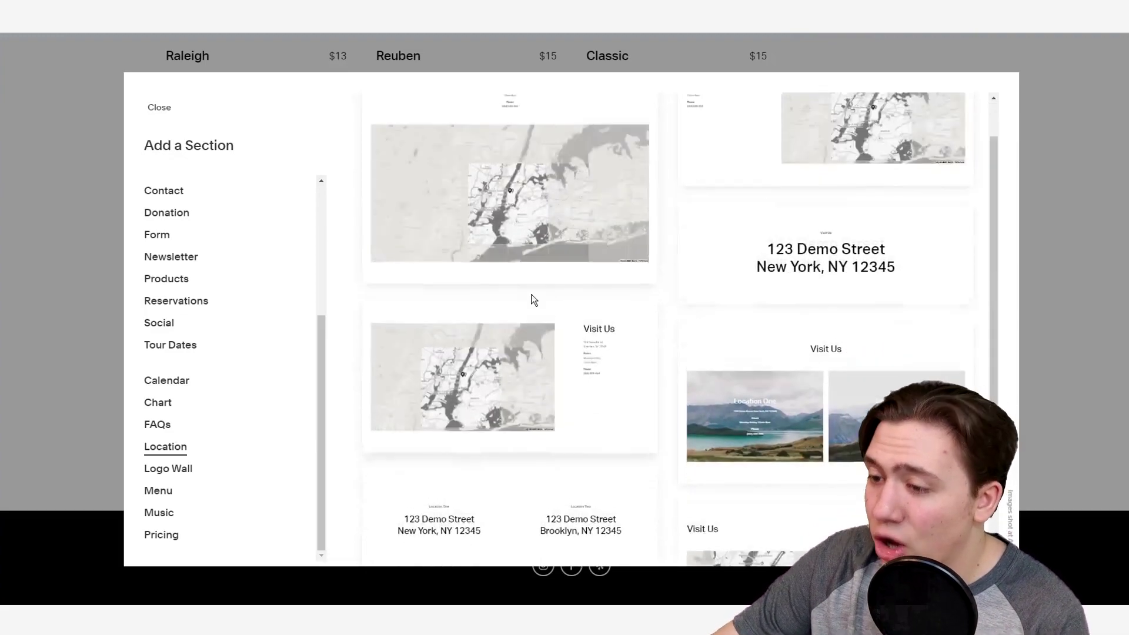
scroll(776, 318, down, 2)
scroll(776, 318, up, 2)
scroll(759, 313, down, 3)
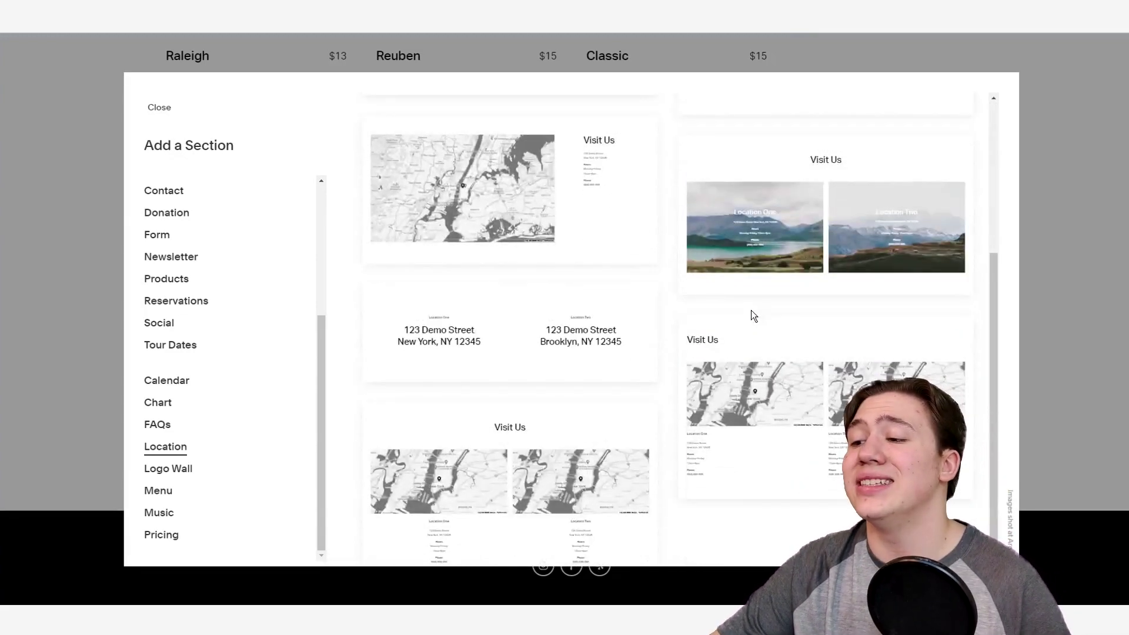
scroll(751, 310, up, 3)
- Insert the Visit Us map layout and set the section's content width to M
click(850, 193)
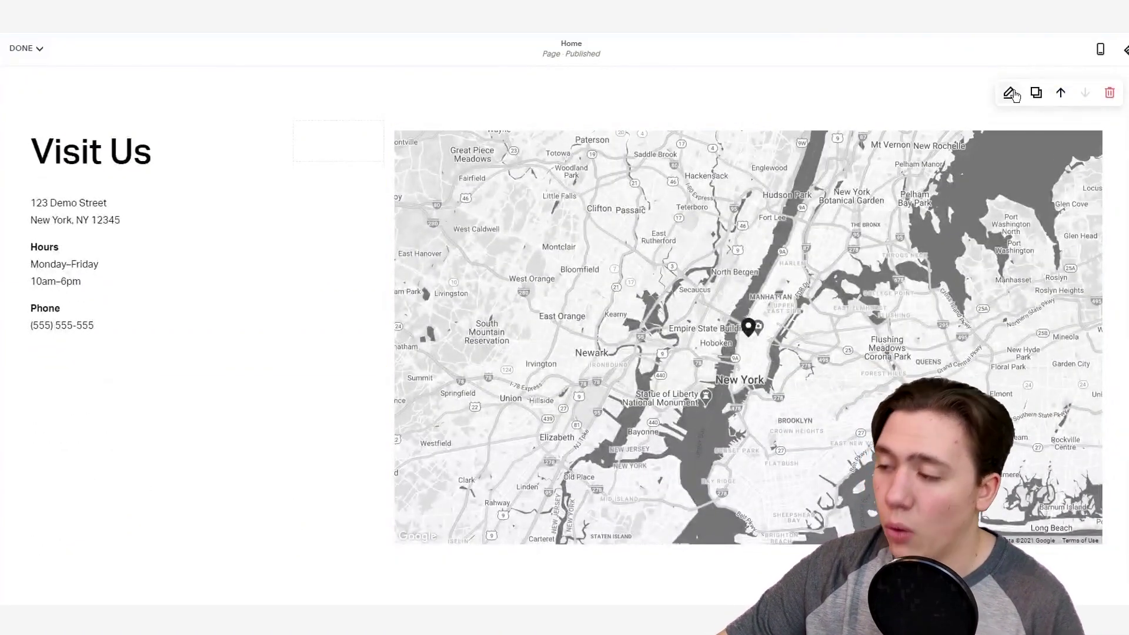
click(1008, 93)
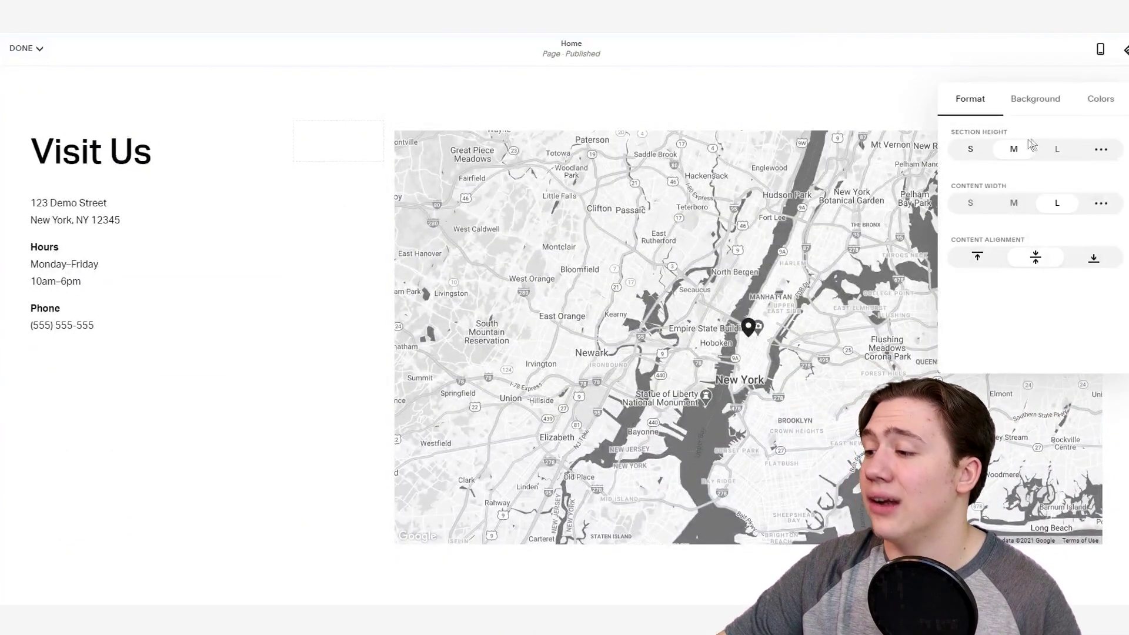
click(1015, 203)
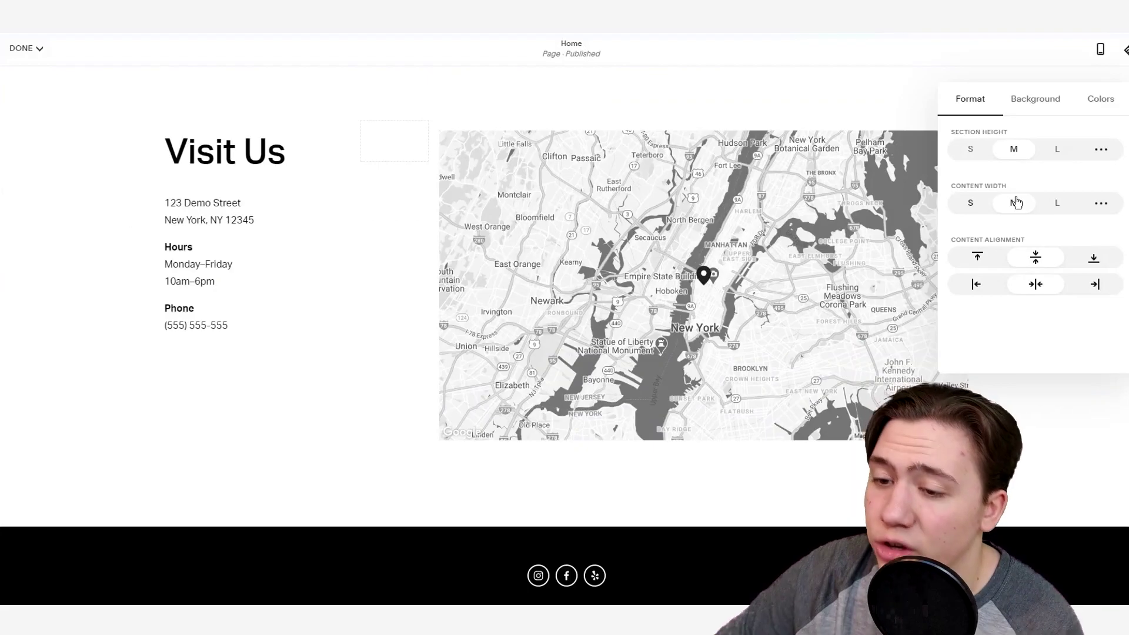
click(971, 203)
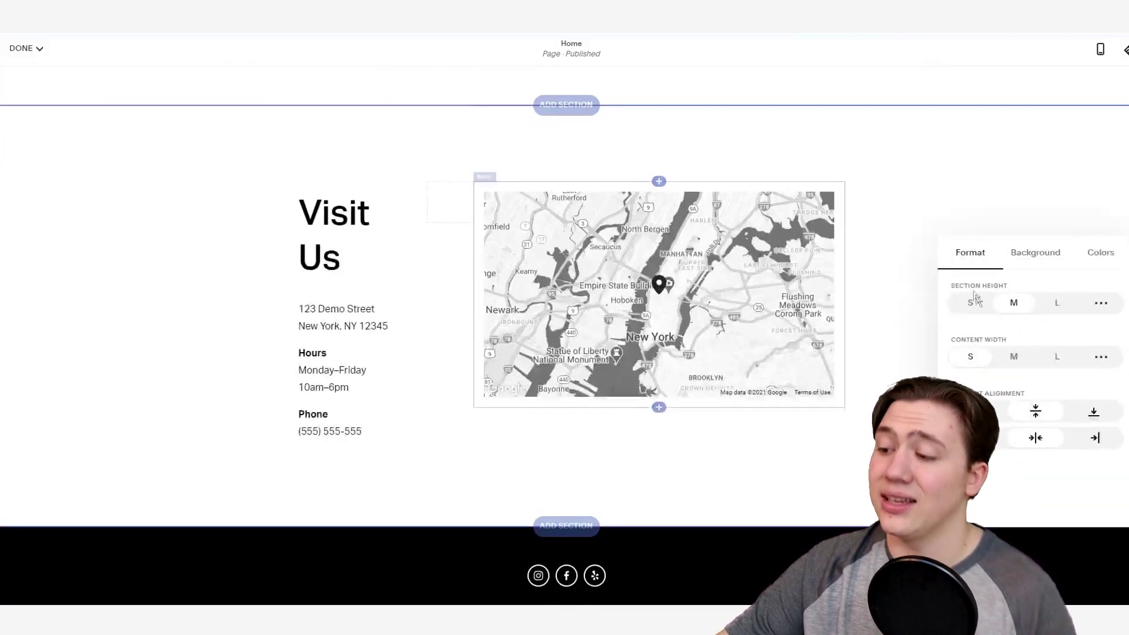
click(1011, 356)
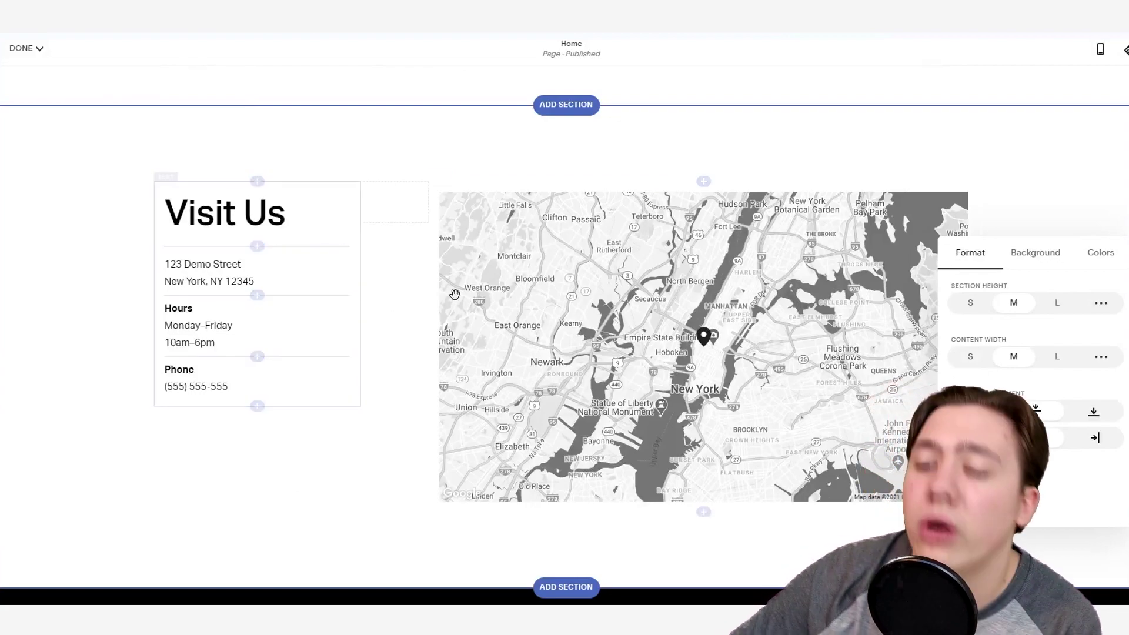
- Resize the map and Visit Us text blocks, then save the page changes
drag(434, 277, 564, 277)
drag(361, 212, 422, 215)
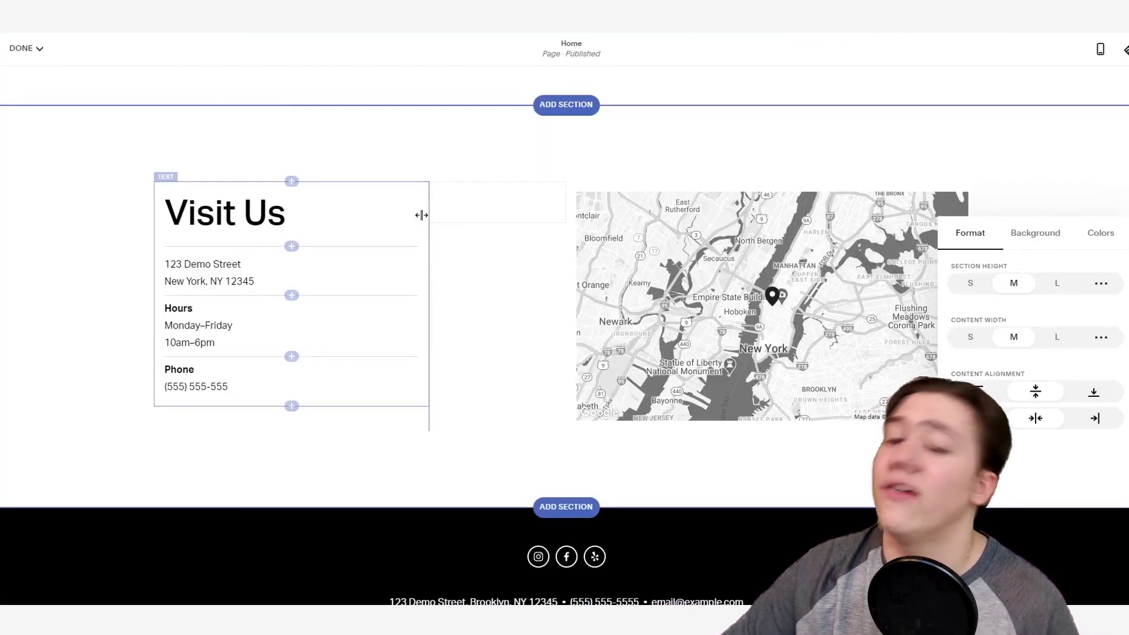
drag(566, 274, 501, 280)
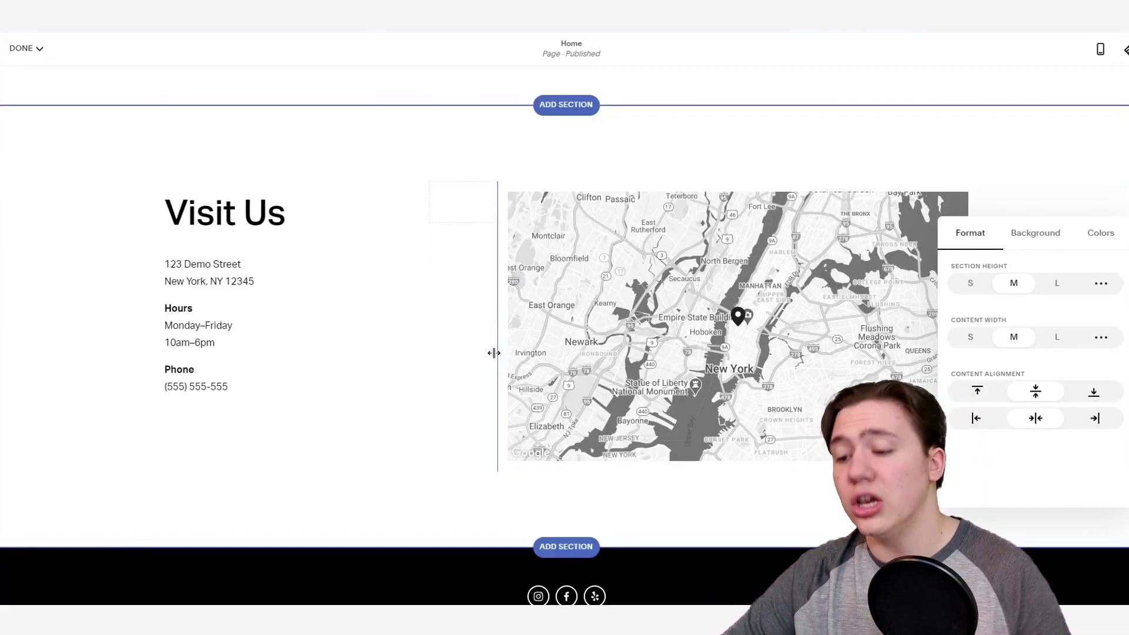
scroll(509, 364, down, 2)
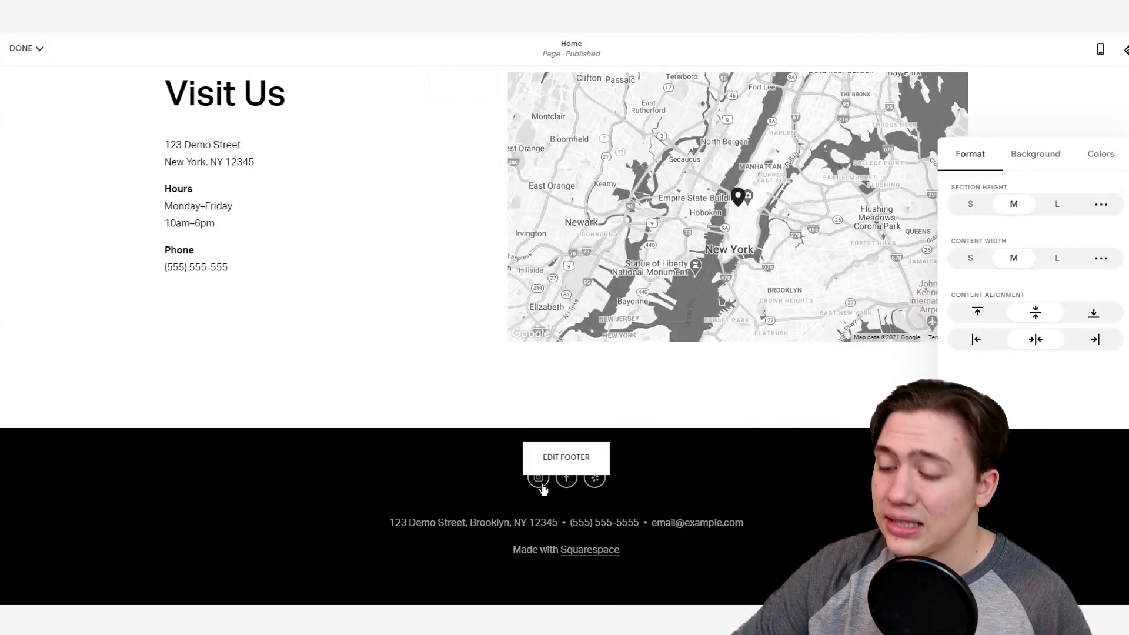
scroll(235, 294, up, 15)
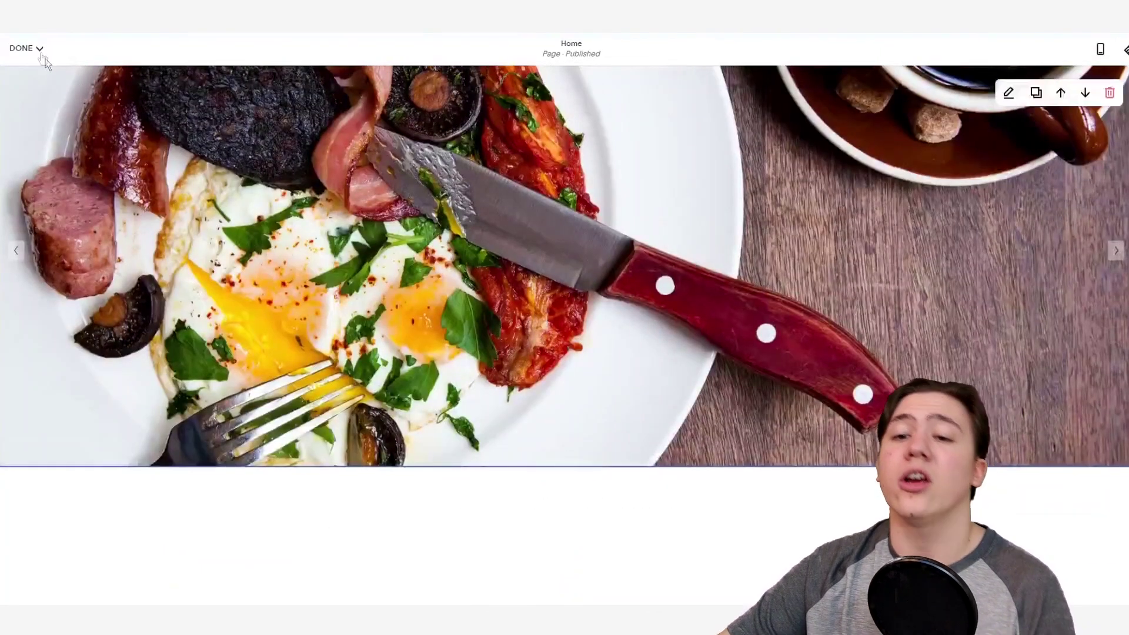
click(26, 50)
click(27, 73)
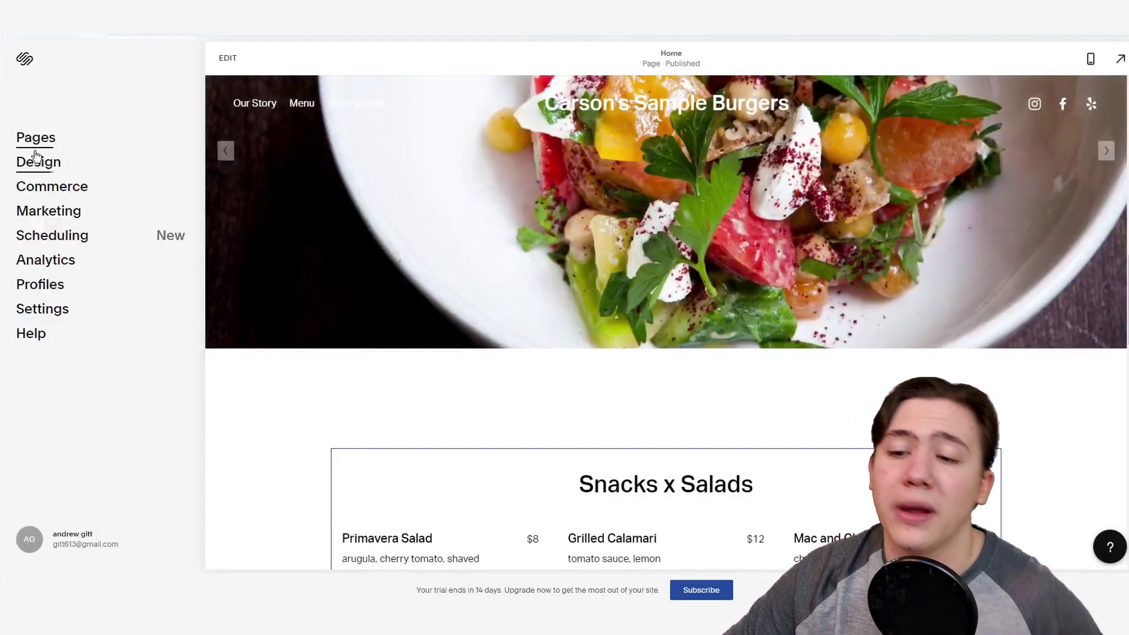
- Preview the Our Story, Menu and Reservations pages from the Pages panel
click(37, 139)
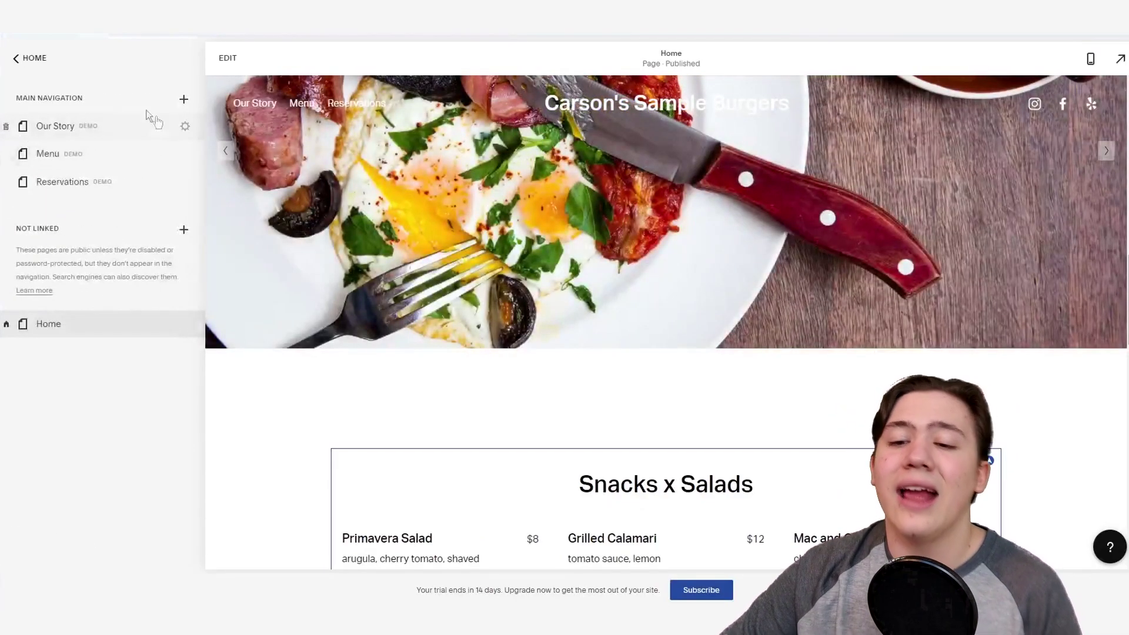
click(47, 130)
click(47, 155)
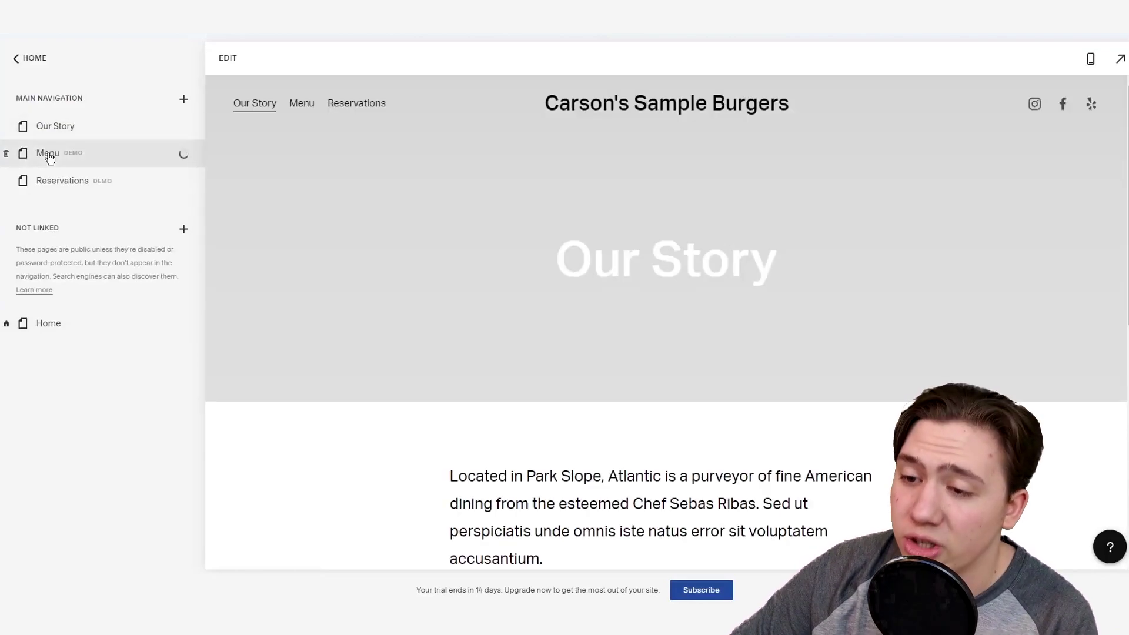
scroll(453, 306, down, 15)
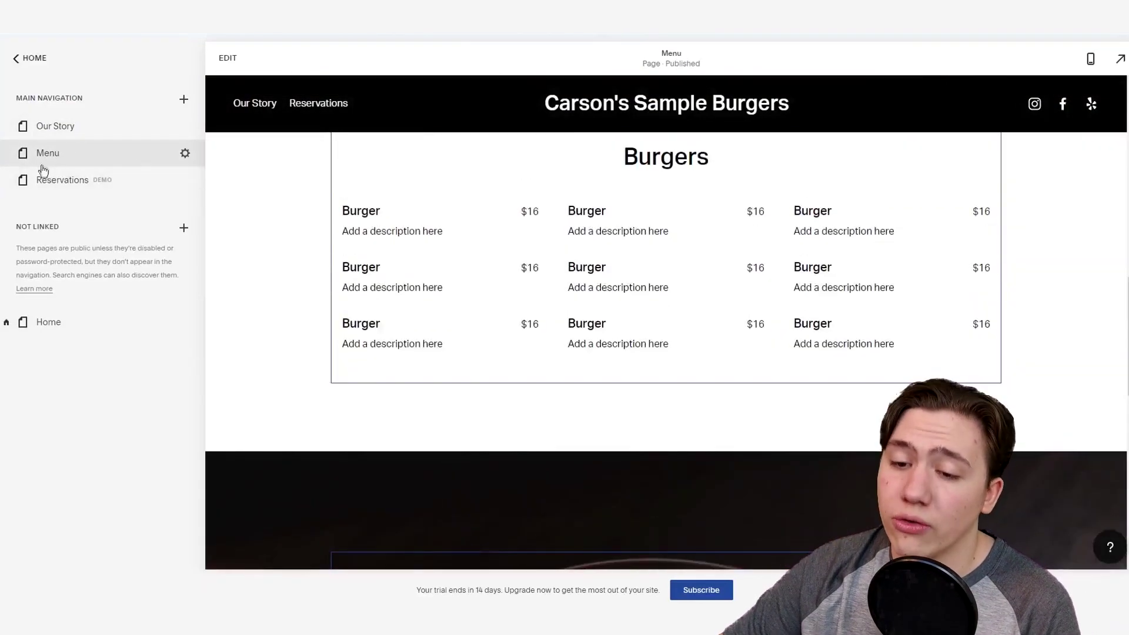
click(43, 176)
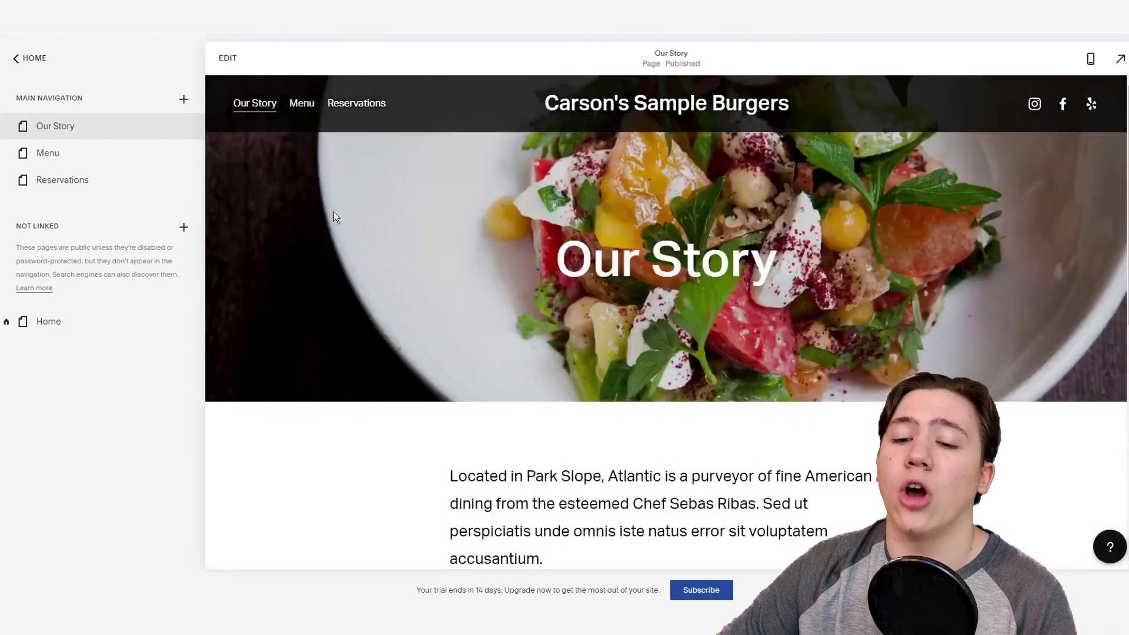
- Preview the Home page and check the add-page options without adding any page
click(93, 327)
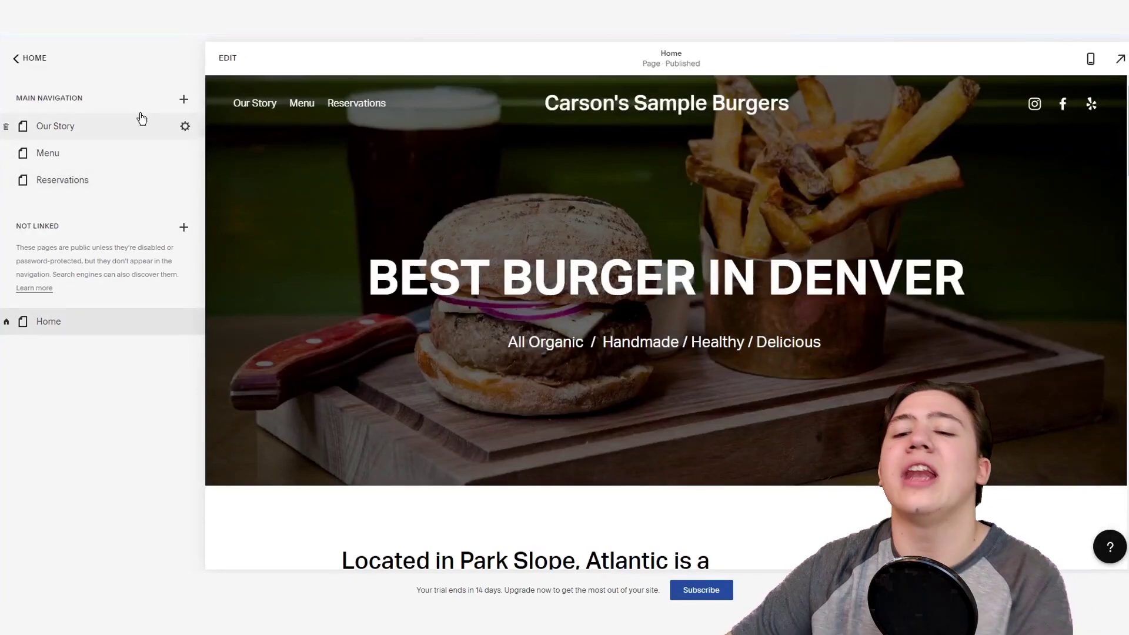
click(183, 101)
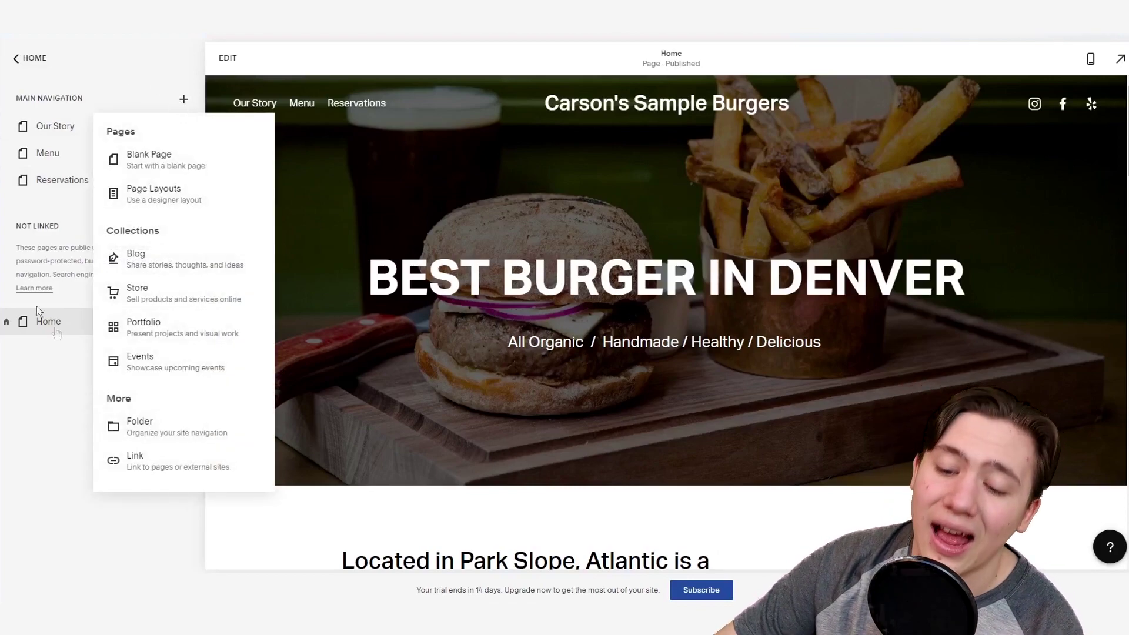
click(75, 350)
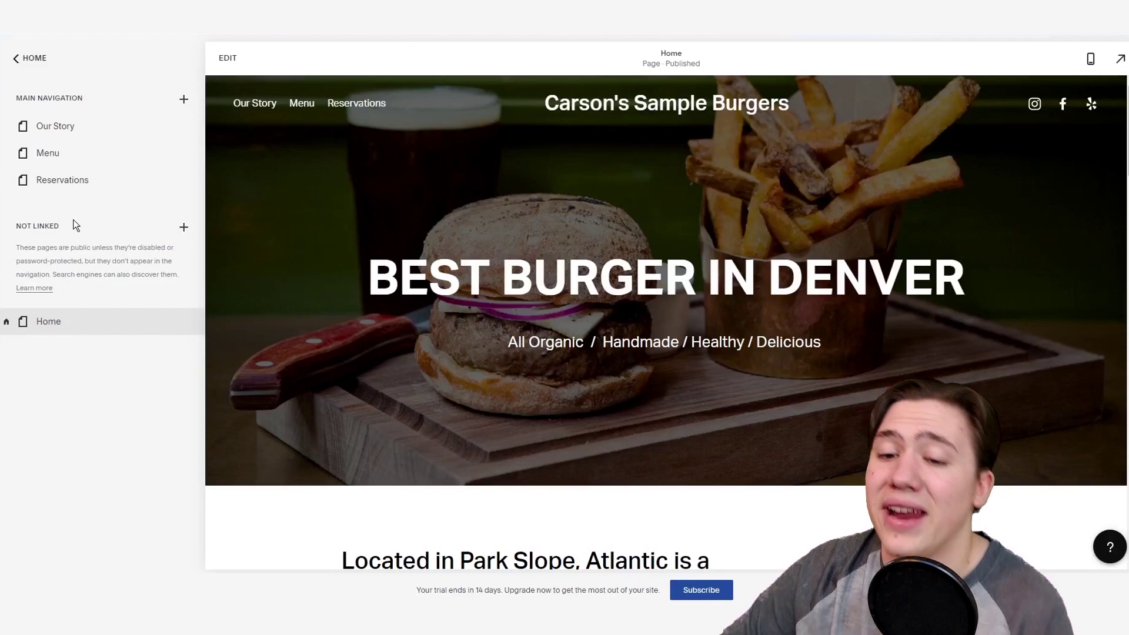
- Move Home from Not Linked to the top of Main Navigation and enter edit mode
drag(70, 328, 62, 120)
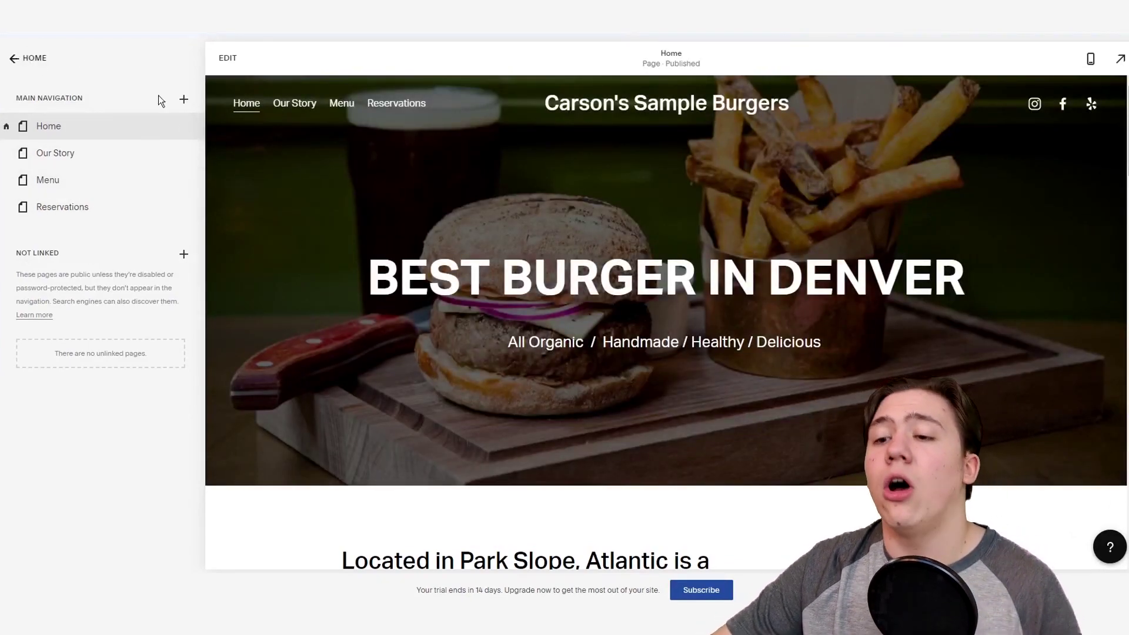
click(229, 59)
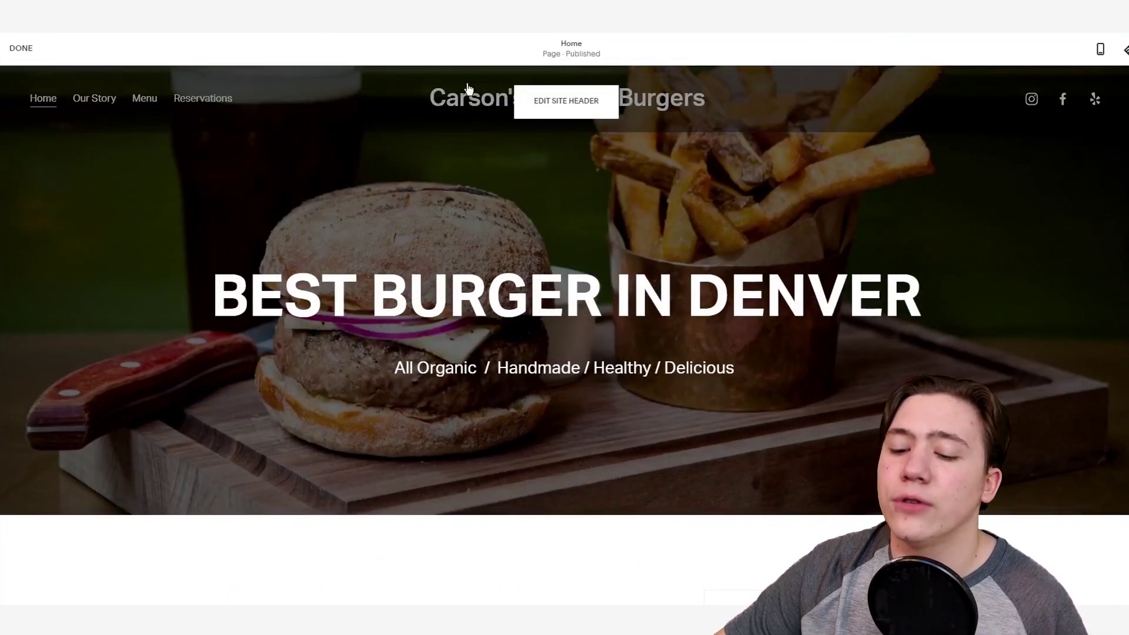
- Look through the site header settings and close them unchanged
click(595, 107)
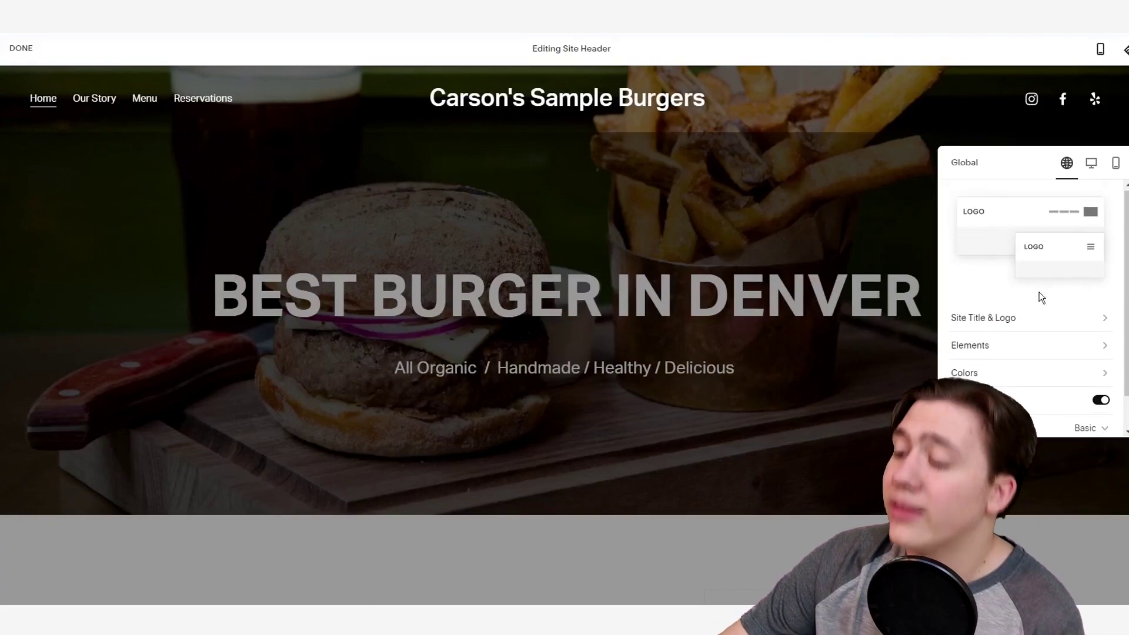
scroll(1039, 292, down, 1)
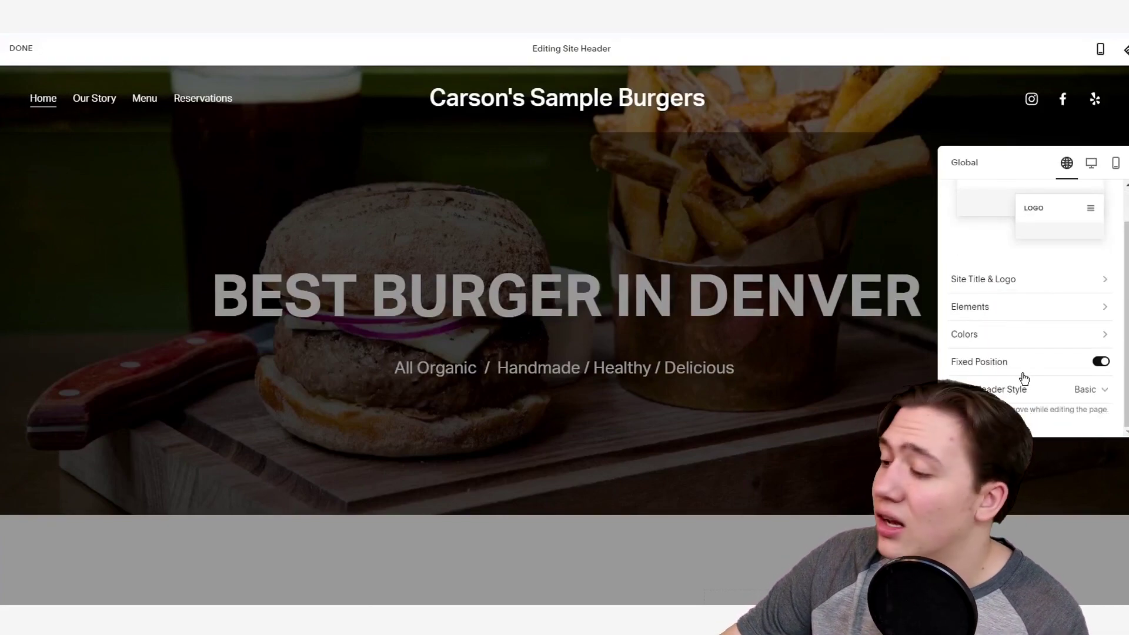
scroll(1009, 359, up, 1)
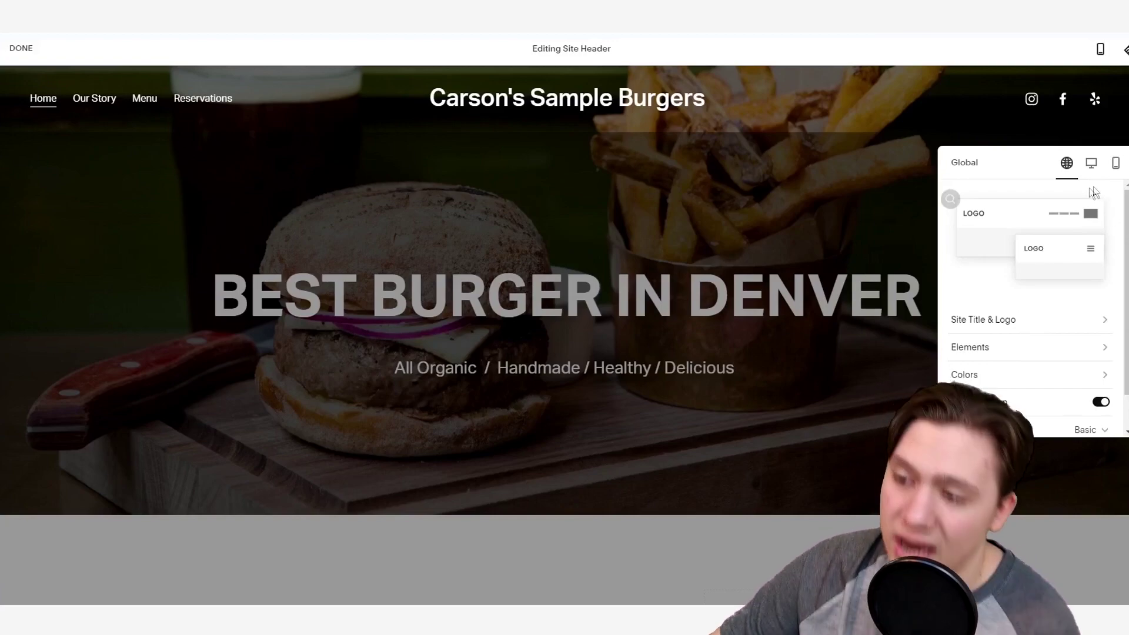
click(772, 200)
- Scroll down to the site footer and put it into edit mode
scroll(771, 199, down, 10)
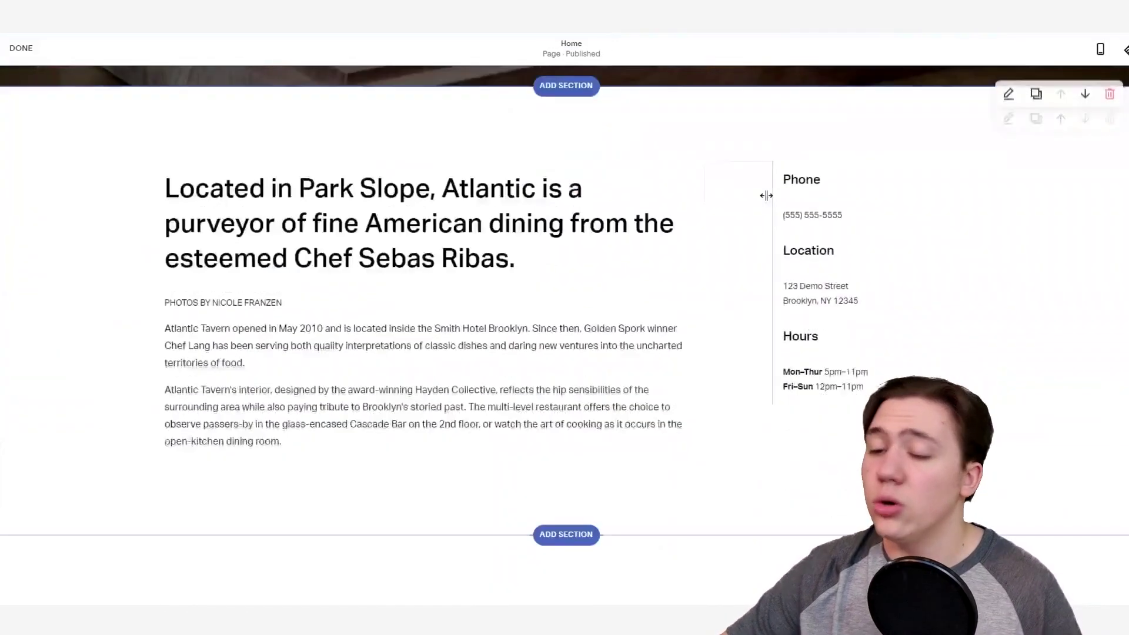
scroll(767, 200, down, 15)
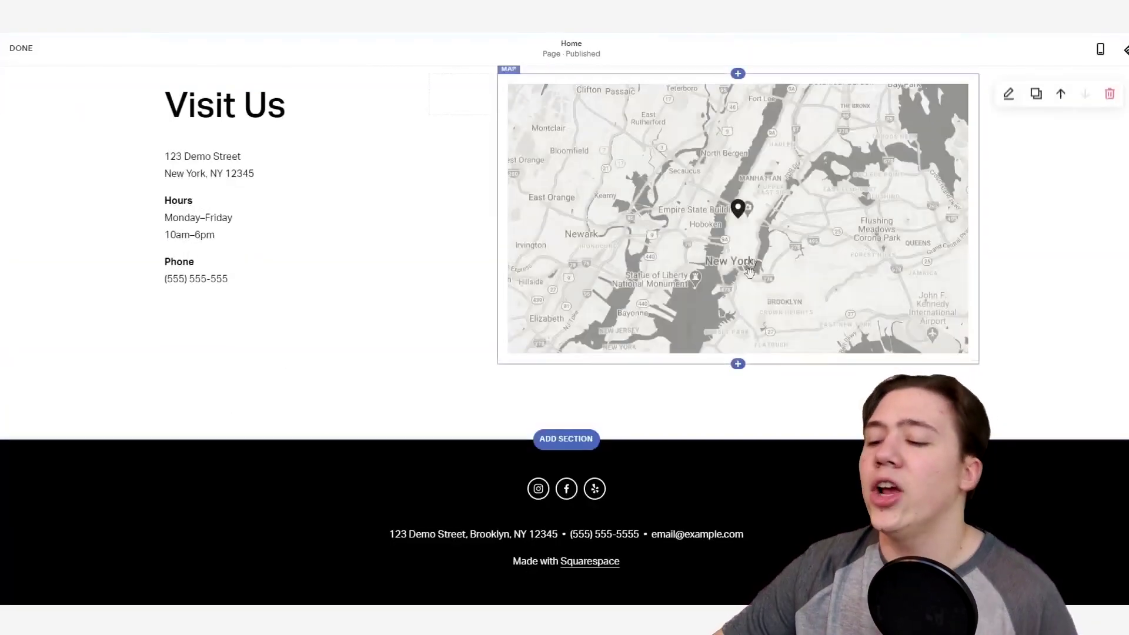
click(591, 464)
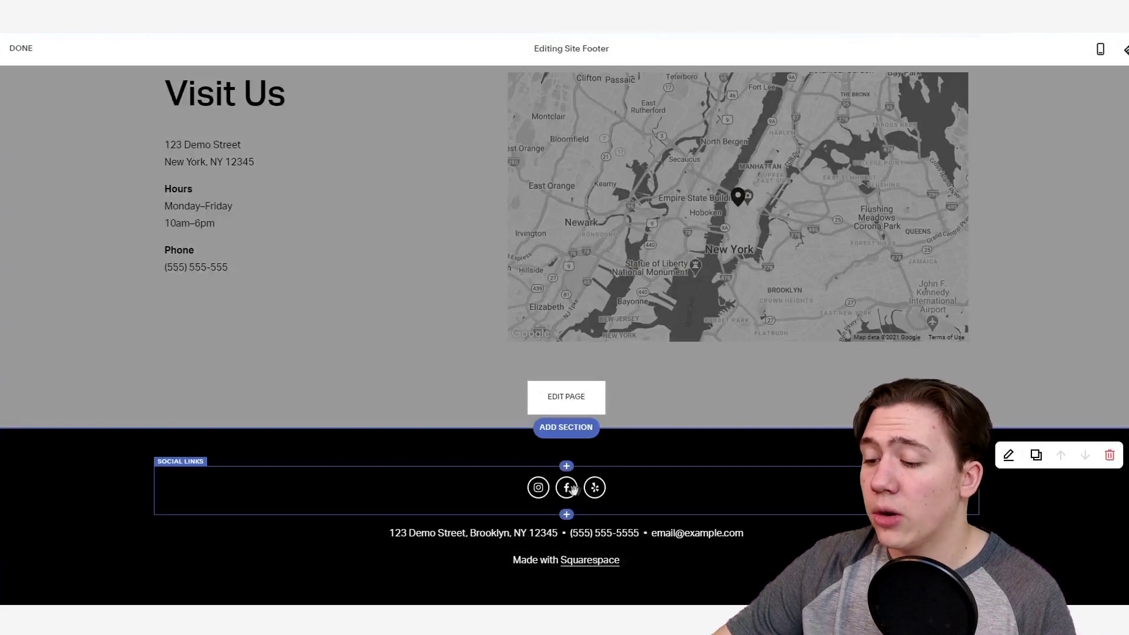
- Inspect the Instagram entry in the footer Social Links block unchanged, then click DONE
click(568, 487)
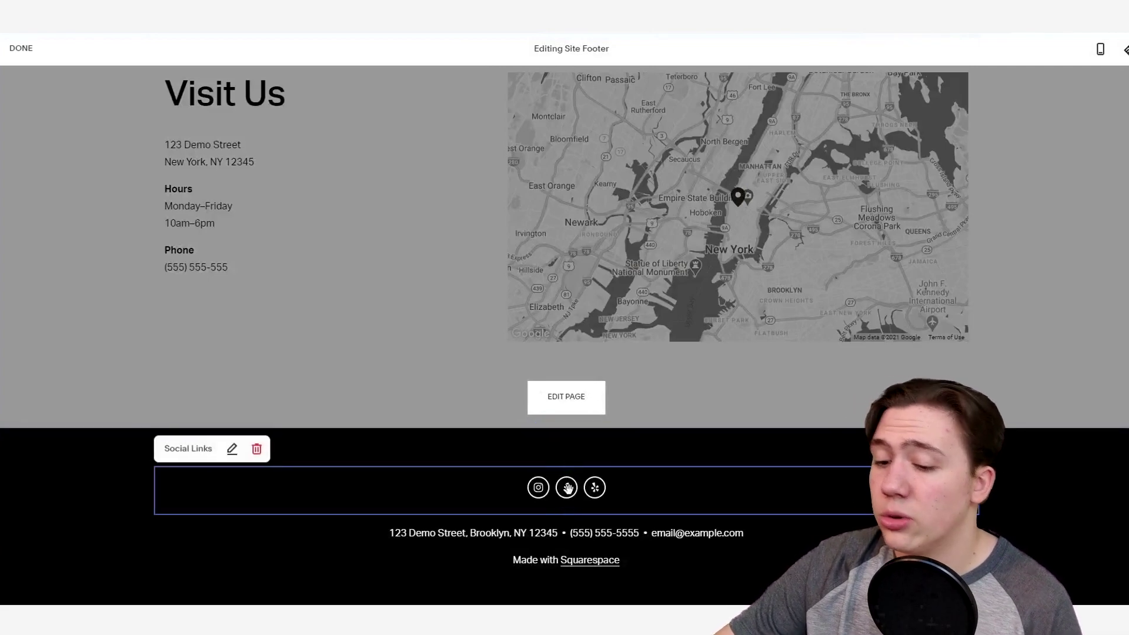
click(232, 449)
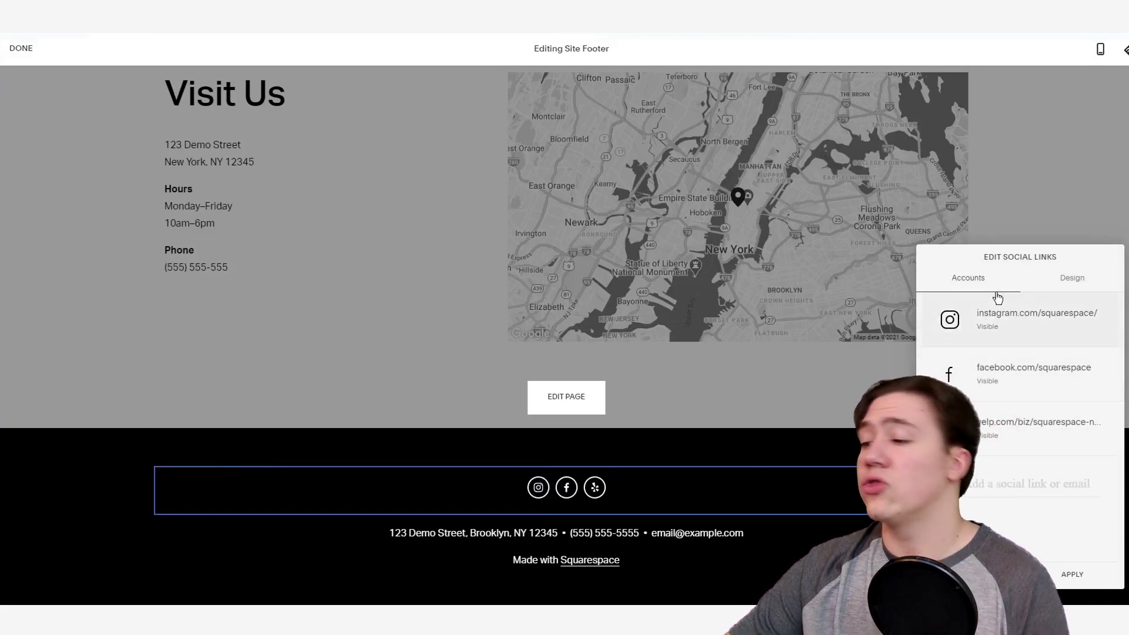
click(1026, 319)
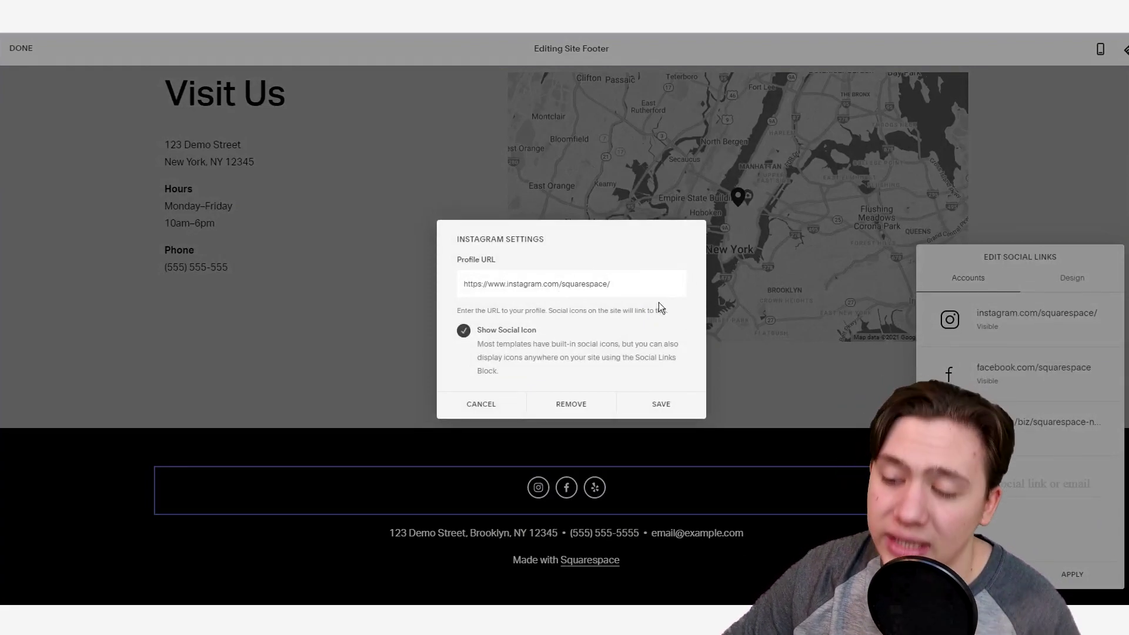
click(506, 401)
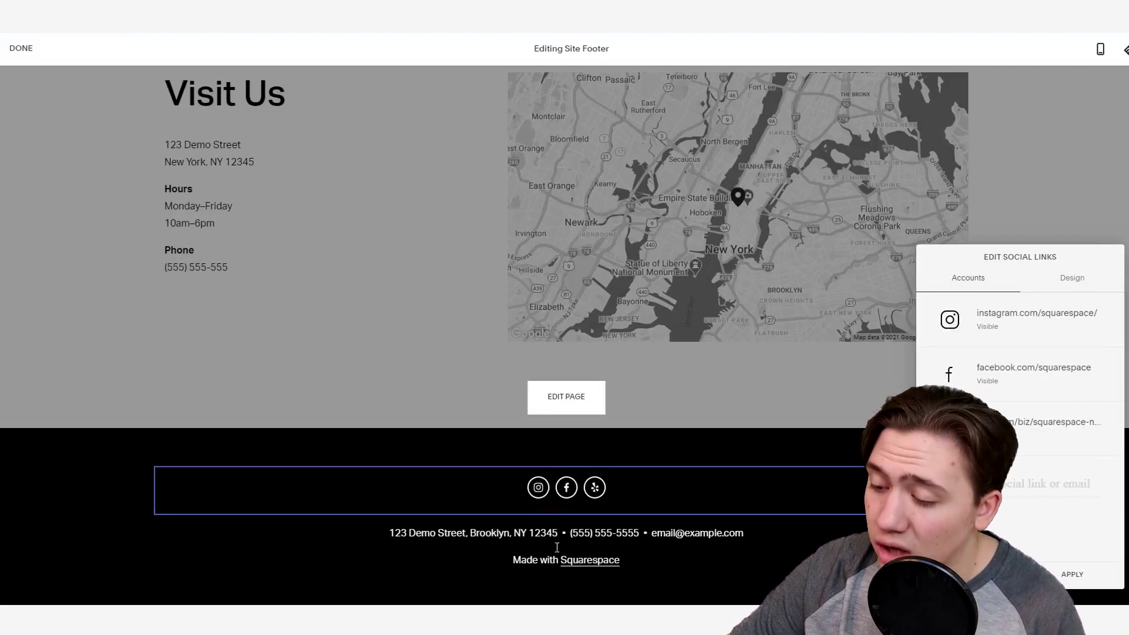
click(688, 537)
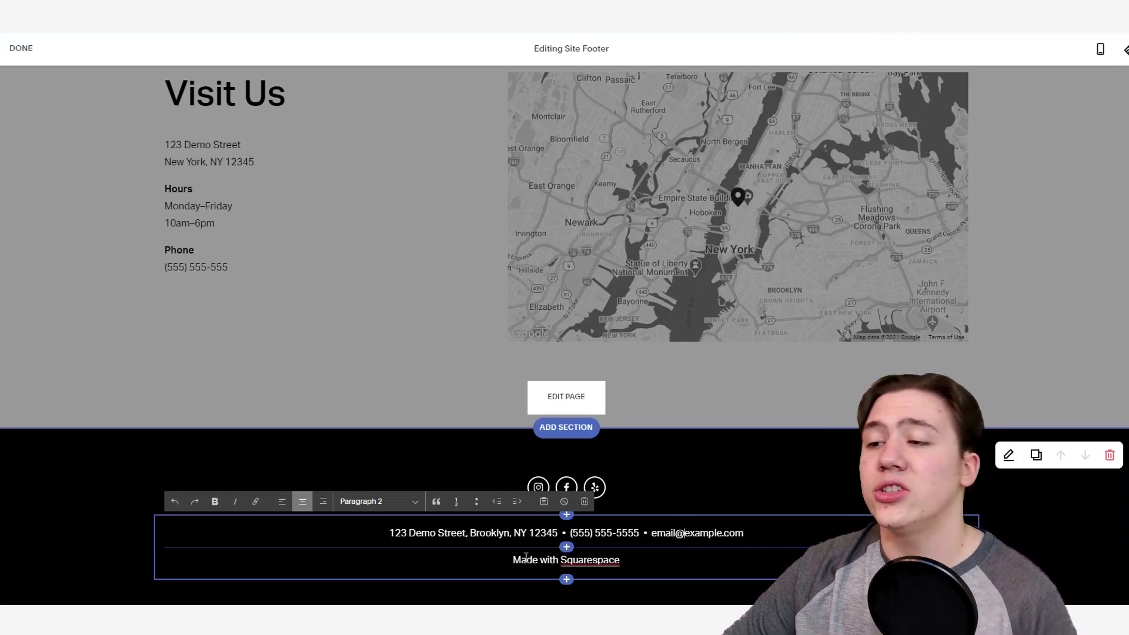
click(21, 49)
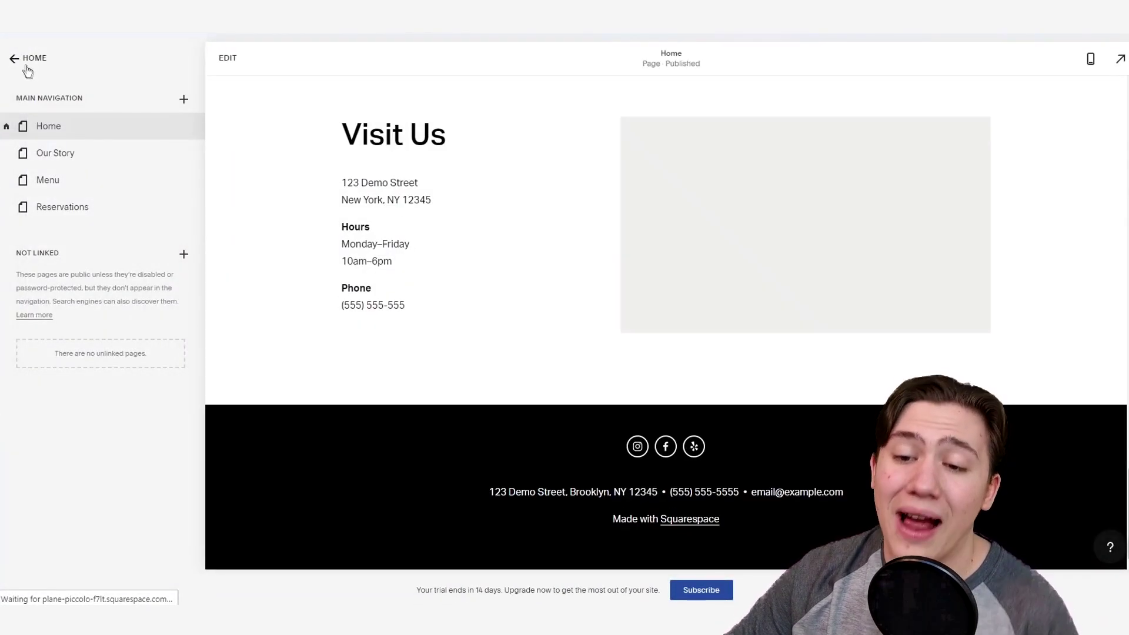
- Return to the main menu and open Settings, where Site Availability shows Private
click(27, 69)
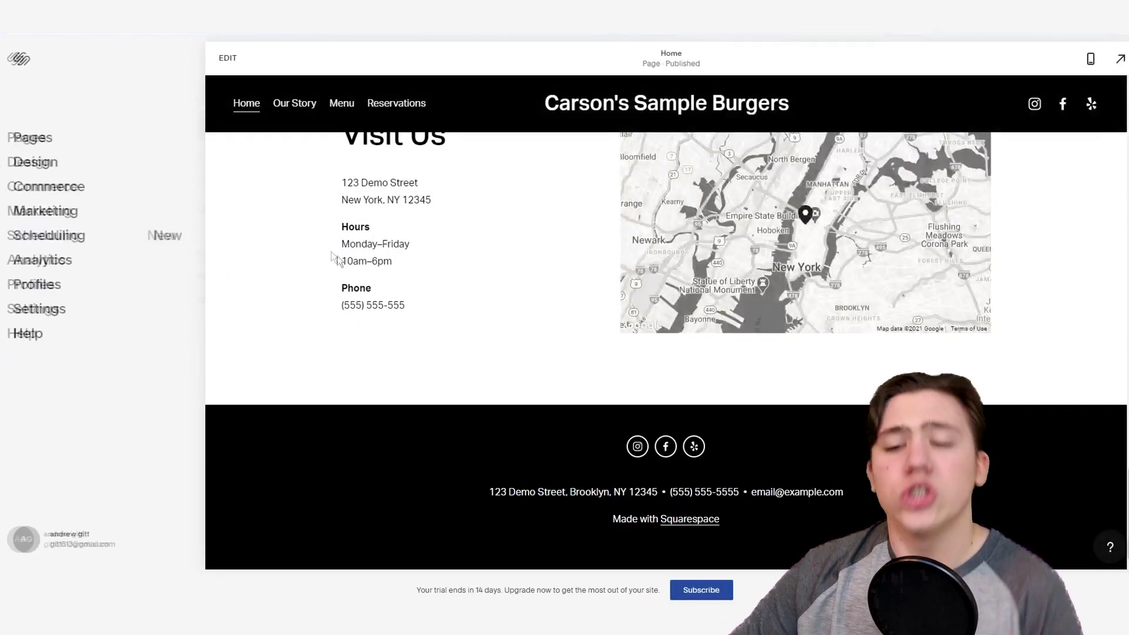
scroll(384, 310, up, 20)
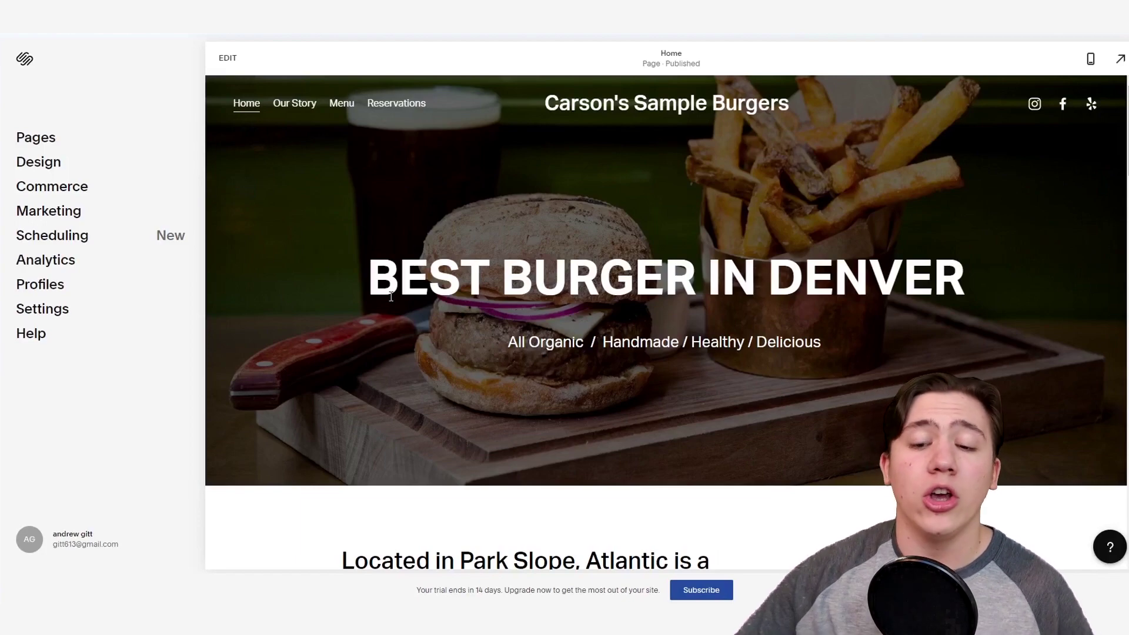
click(58, 310)
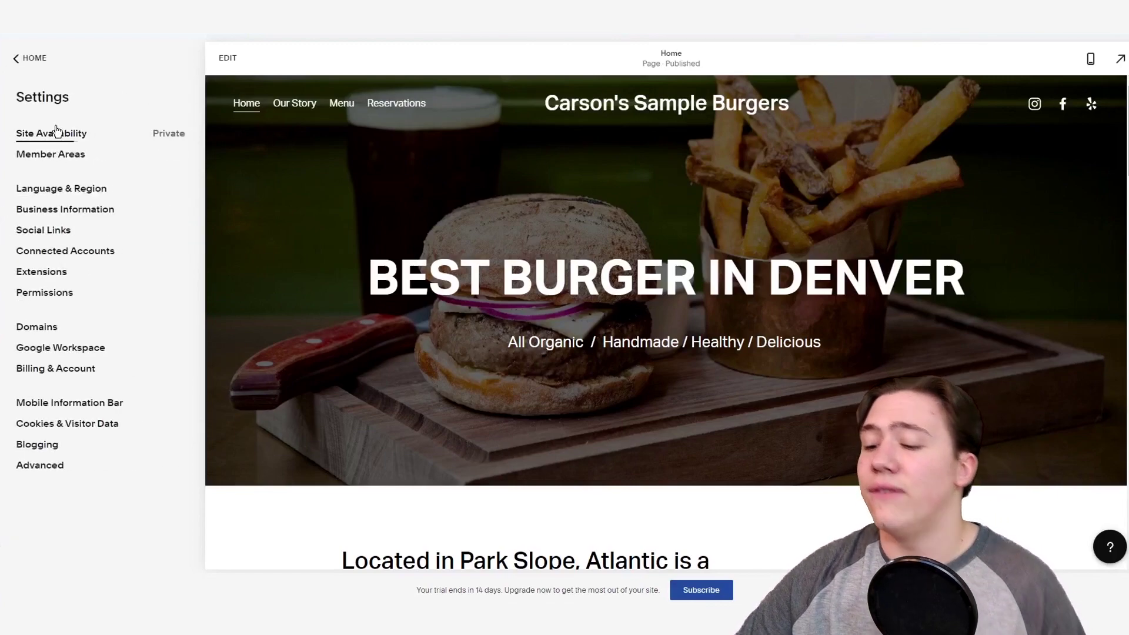